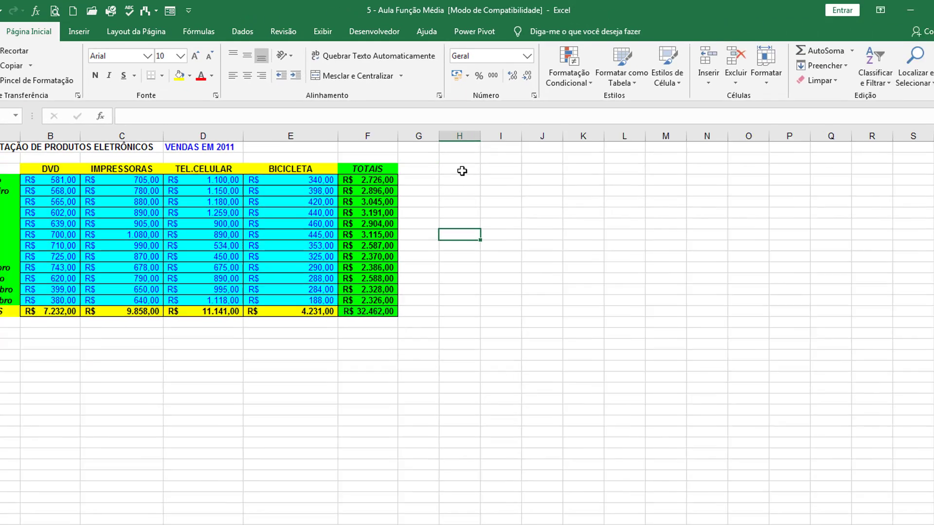
left_click(462, 171)
left_click(458, 180)
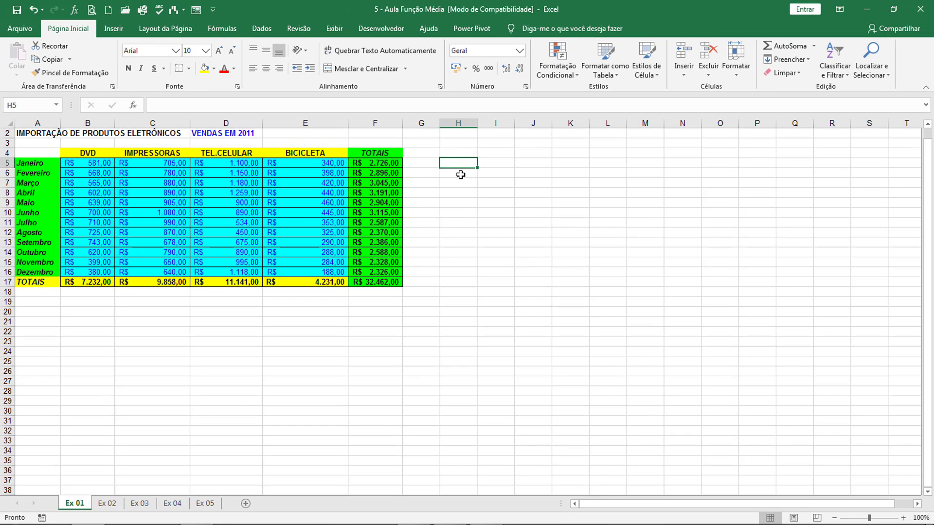
left_click(462, 192)
left_click(456, 185)
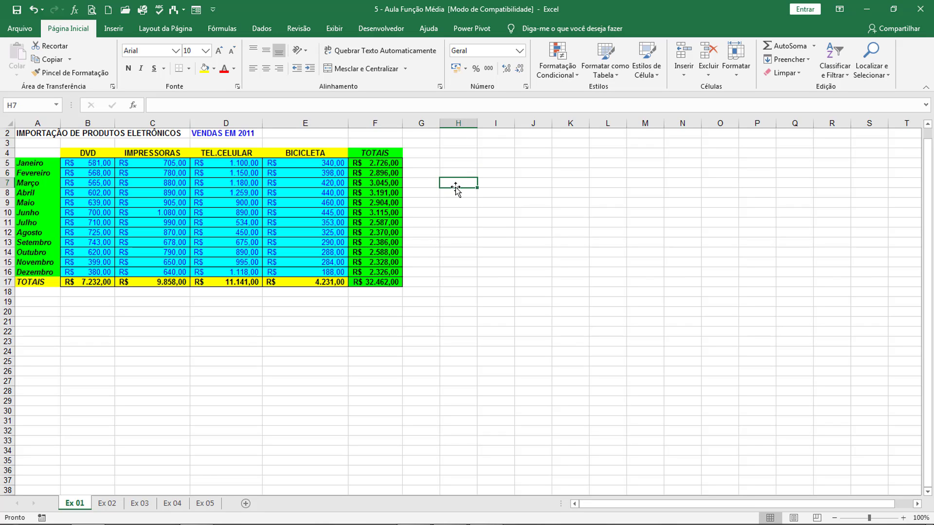
left_click(455, 192)
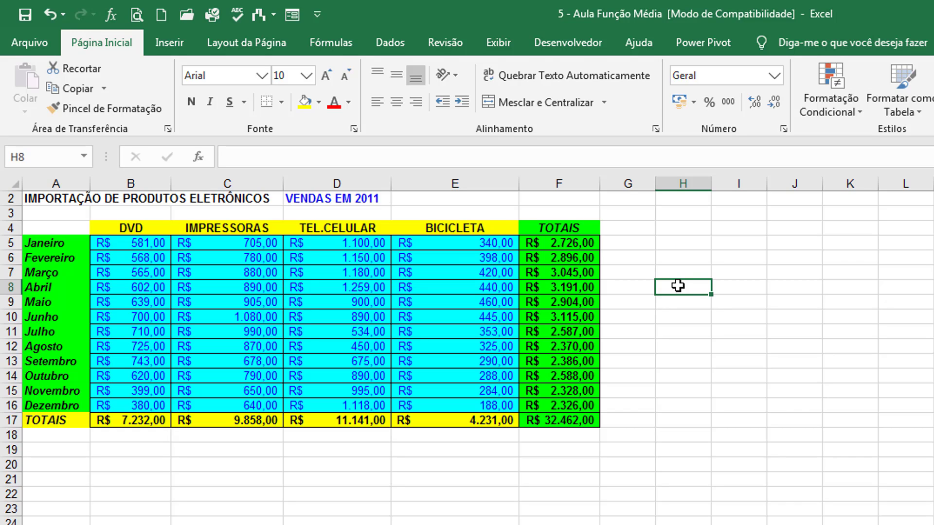
- Enter the sample values 2, 1 and 2 in cells I8 to I10, with the last value centred like the others
left_click(745, 288)
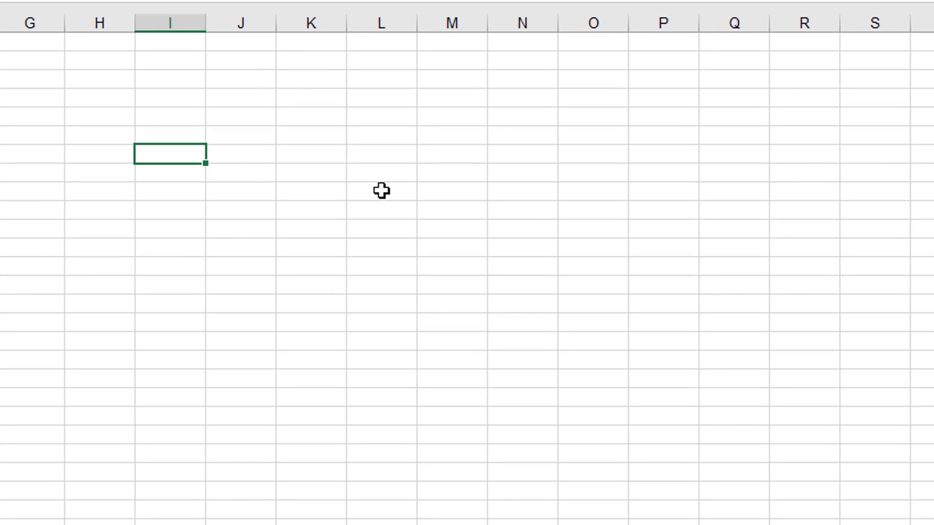
type("2")
key("Return")
type("1")
key("Return")
type("2")
key("Return")
left_click(165, 190)
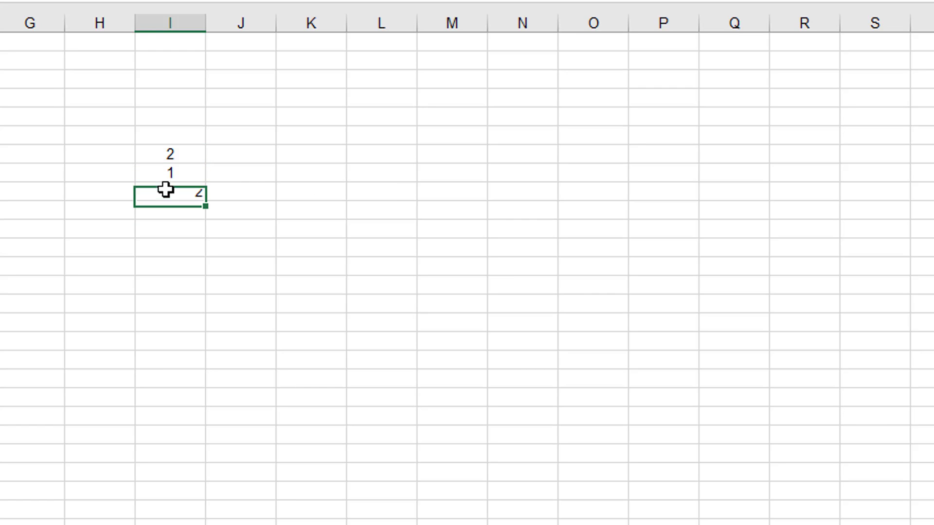
left_click(1, 1)
left_click(155, 150)
left_click(177, 187)
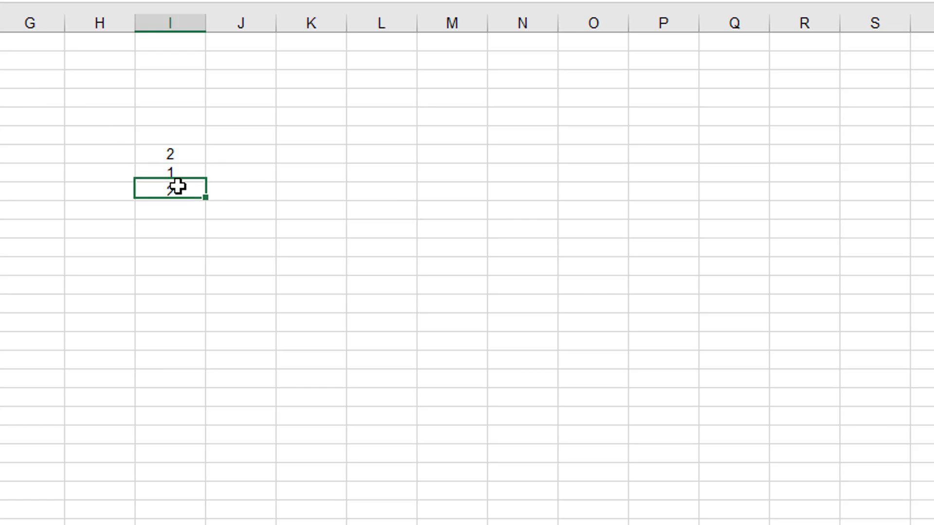
left_click_drag(162, 150, 184, 196)
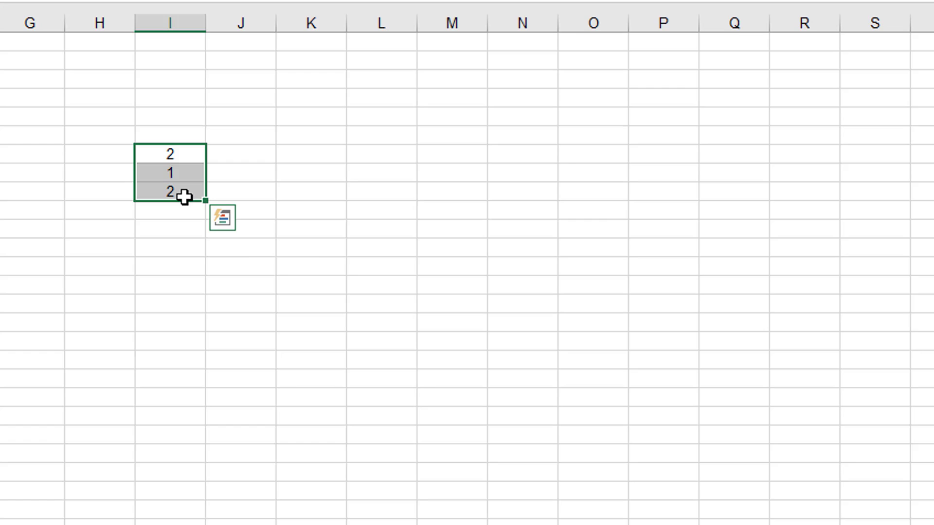
- Calculate the average of the three sample values manually in J8 with the formula =SOMA(I8:I10)/3
left_click(306, 162)
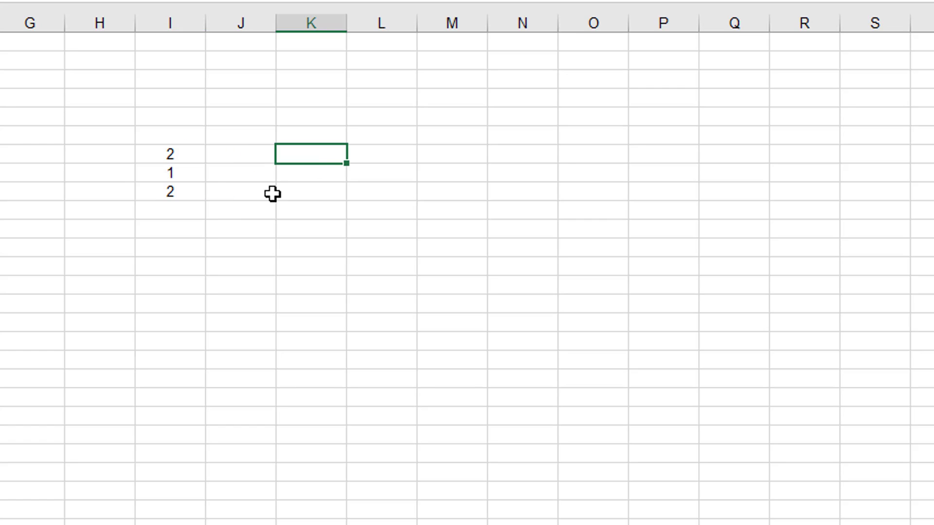
left_click(240, 152)
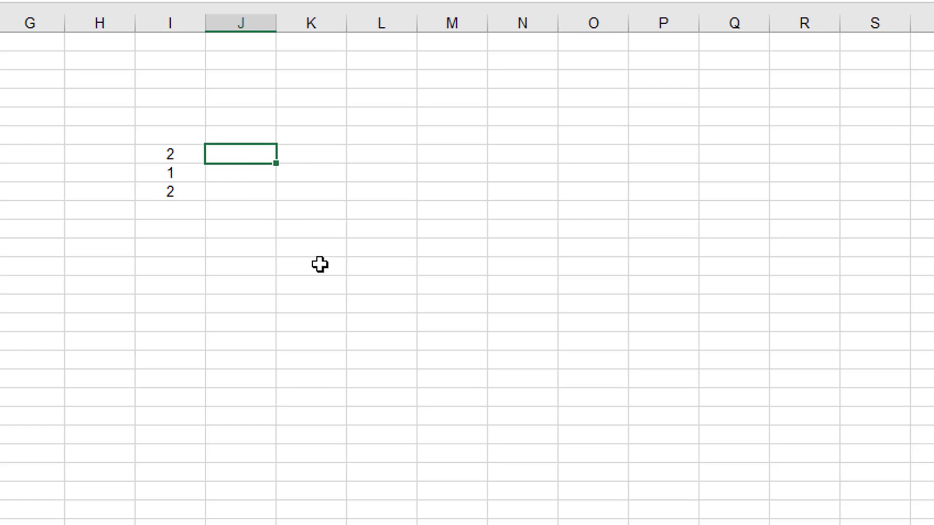
type("=soma(")
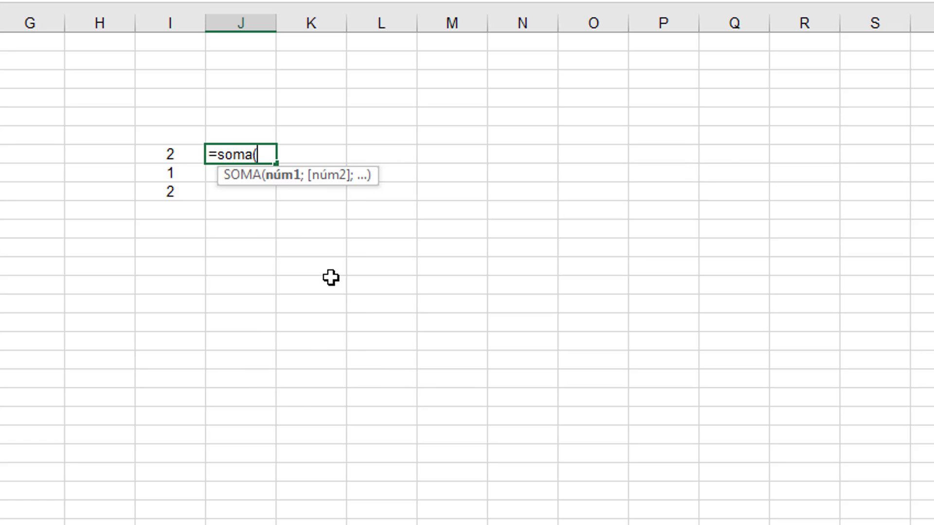
left_click_drag(159, 154, 160, 191)
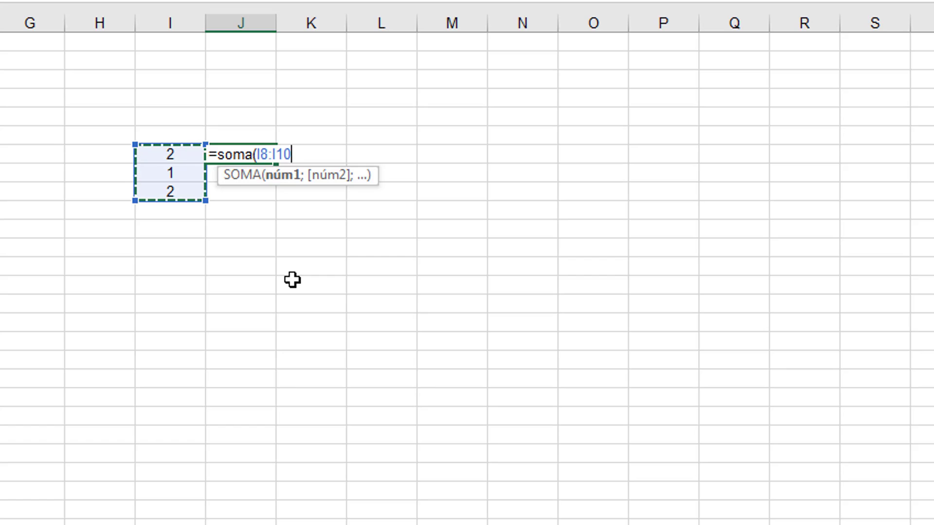
type(")")
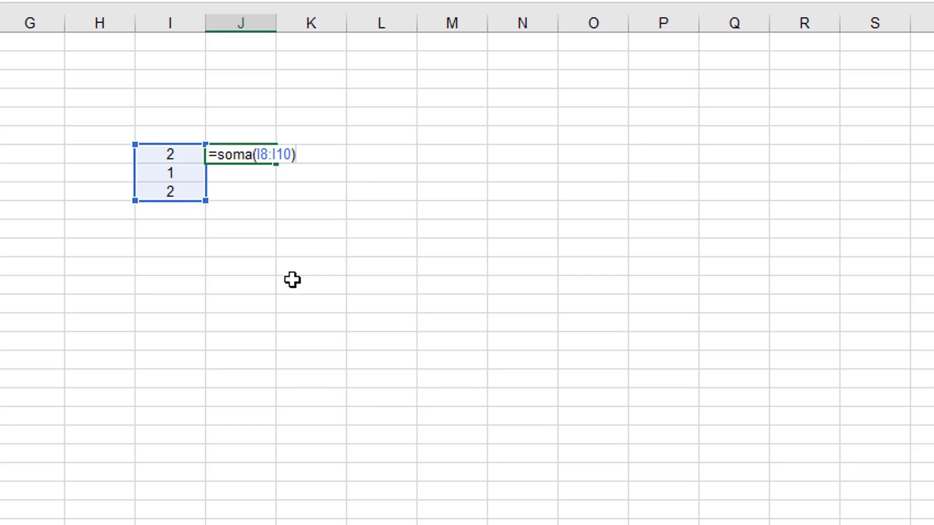
type("/")
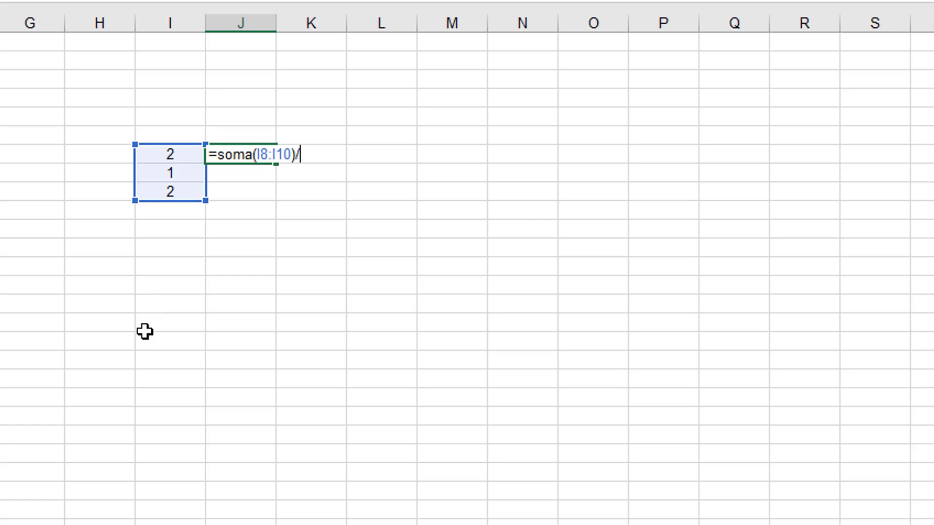
type("3")
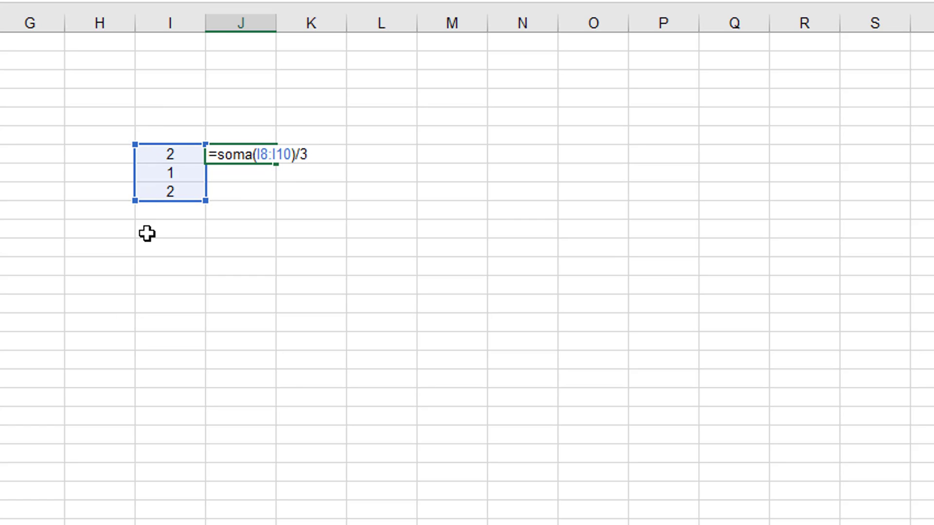
key("Return")
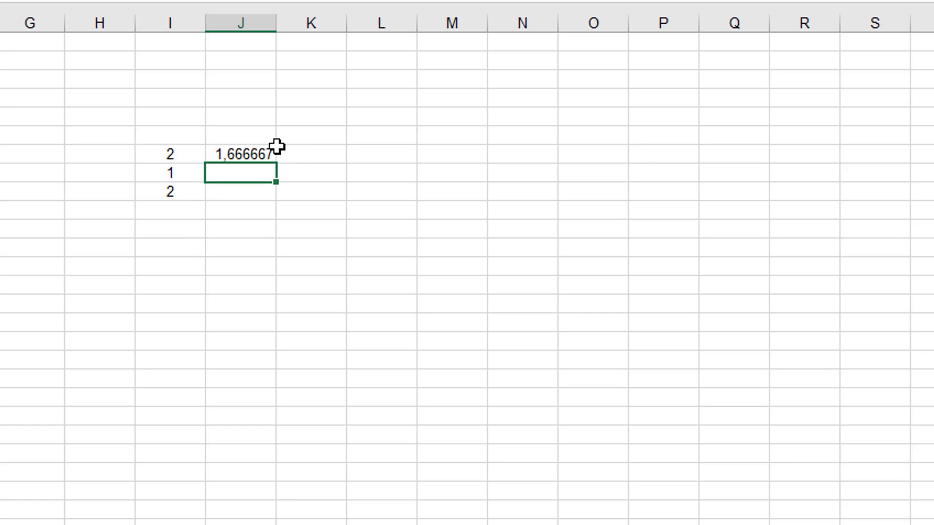
key("Up")
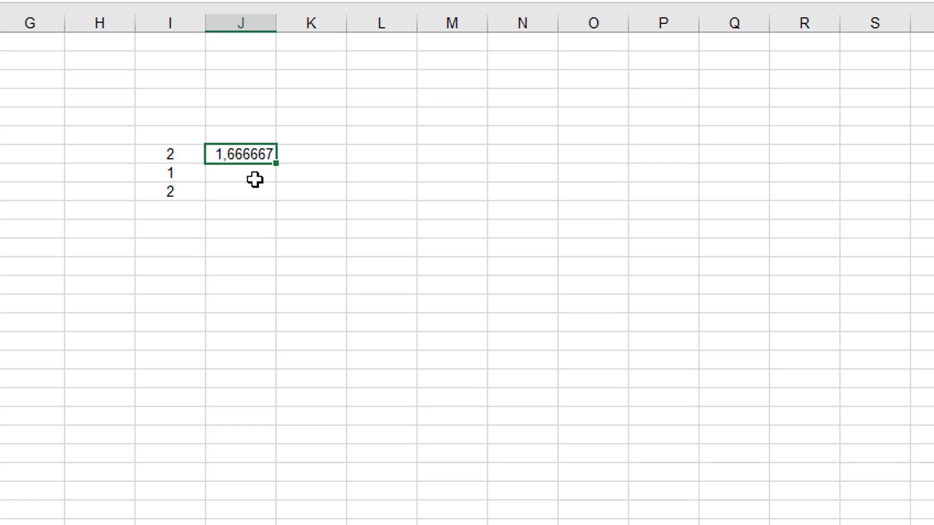
- Calculate the same average in J10 with the formula =MÉDIA(I8:I10), and compare it with the manual calculation in J8
left_click(252, 191)
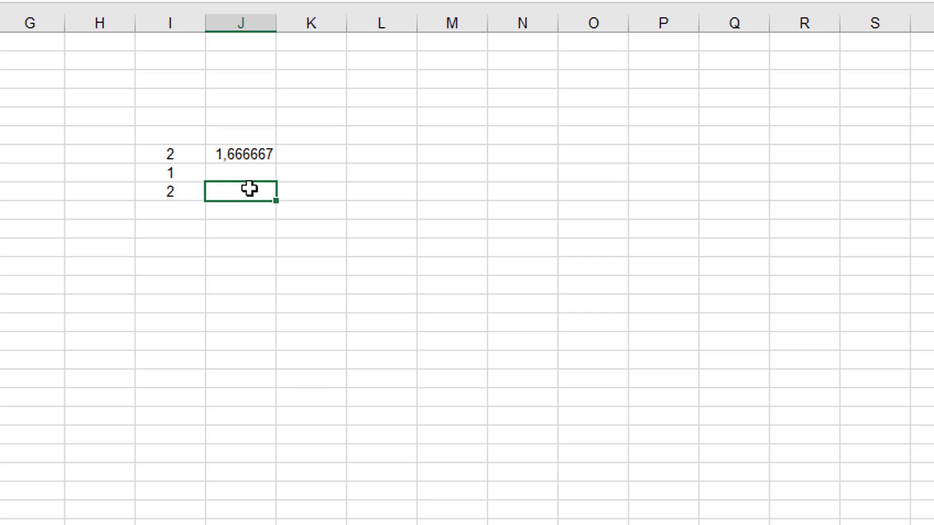
left_click(237, 173)
left_click(243, 190)
type("=média")
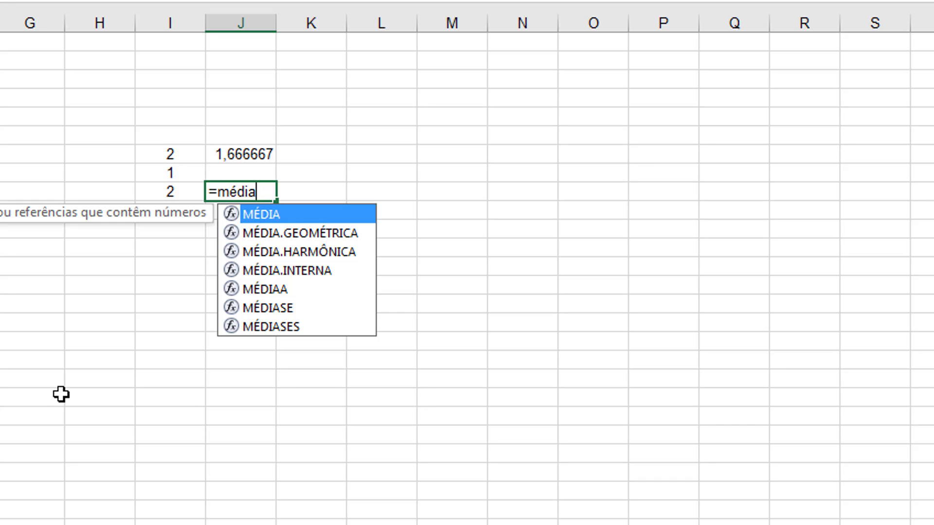
type("(")
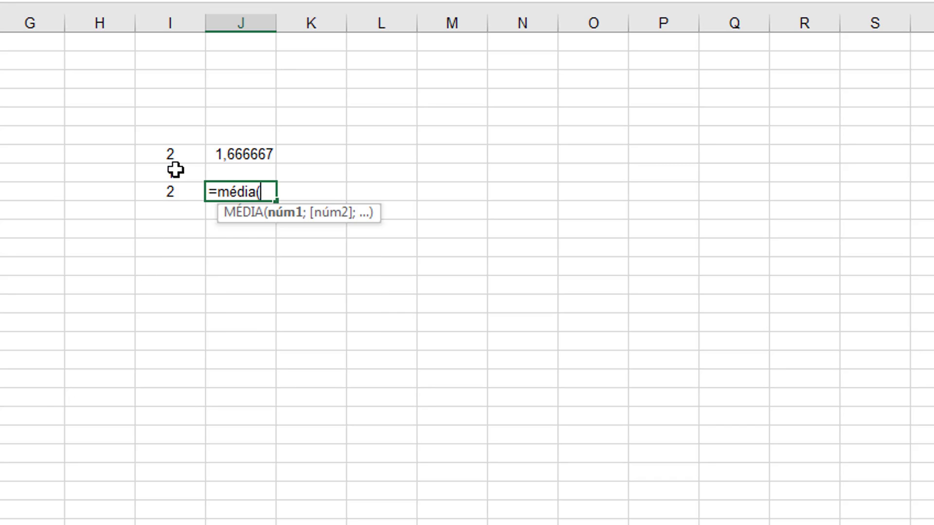
left_click_drag(177, 152, 186, 194)
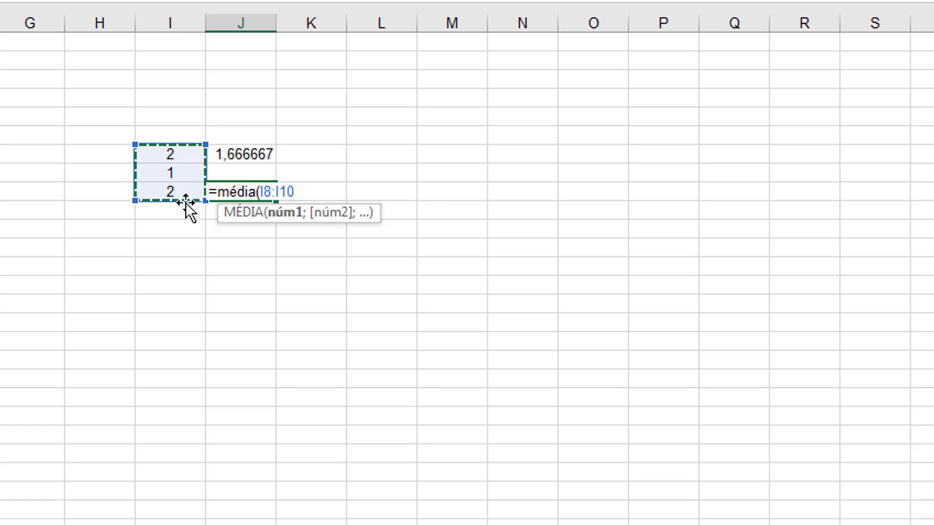
type(";")
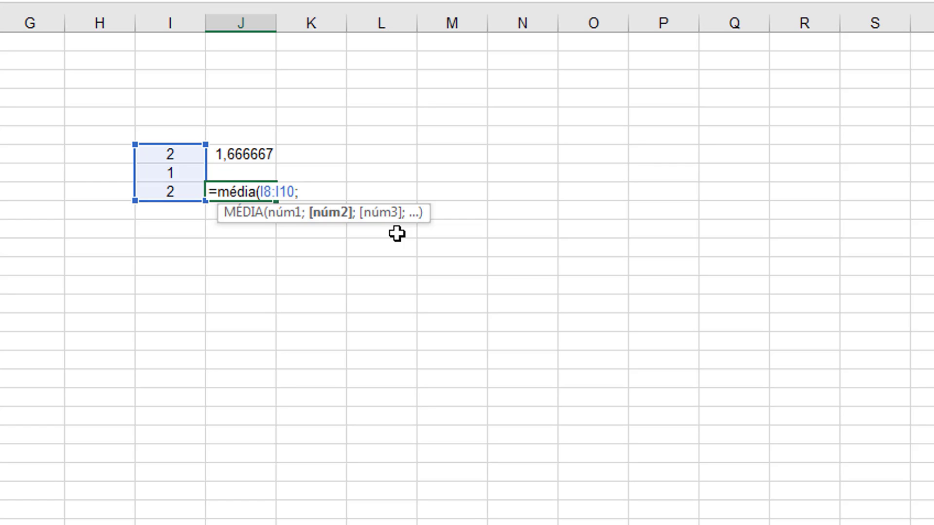
key("BackSpace")
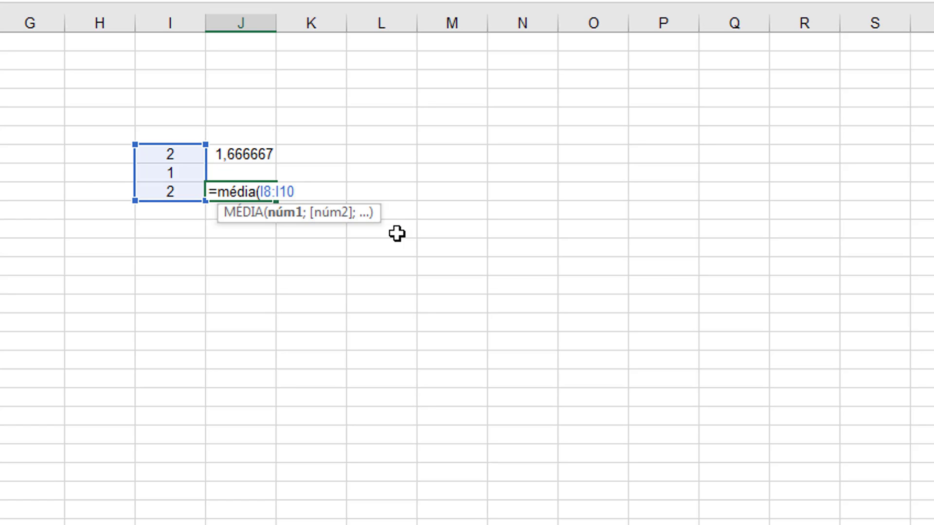
type(")")
key("Return")
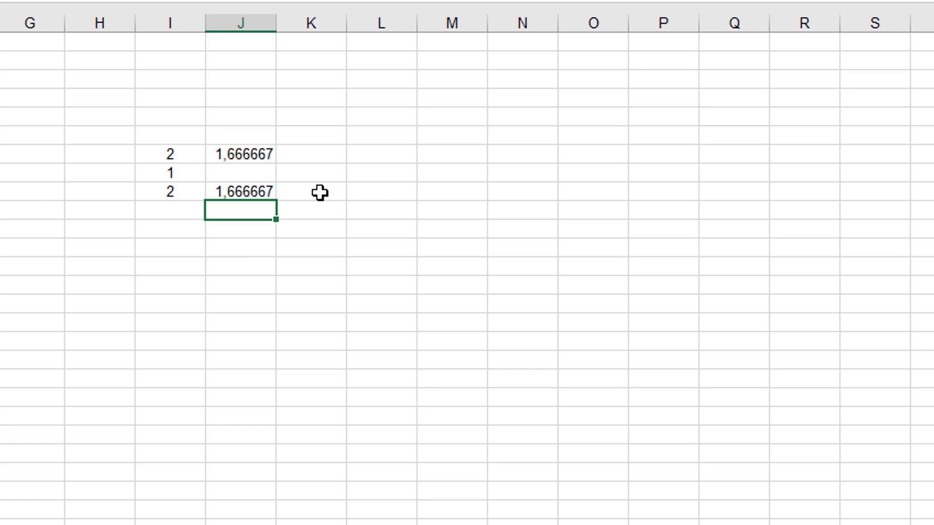
left_click(271, 193)
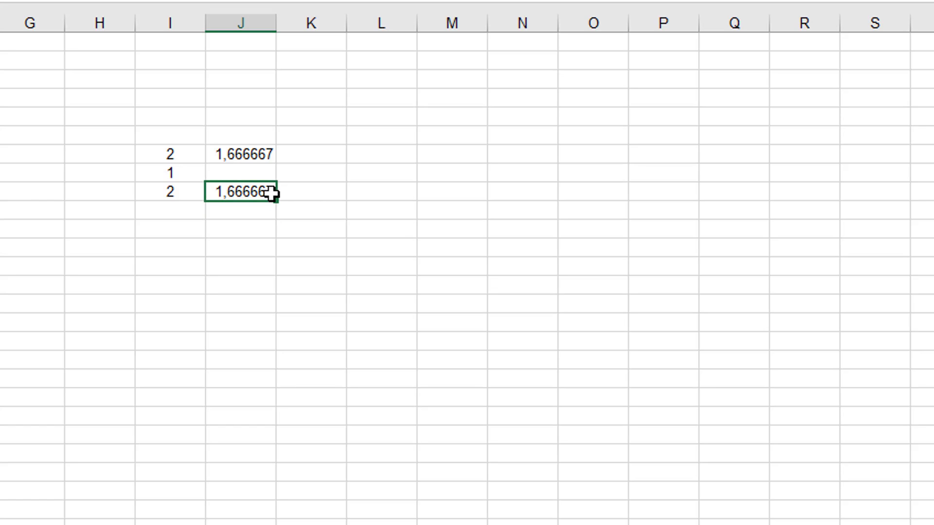
left_click(243, 154)
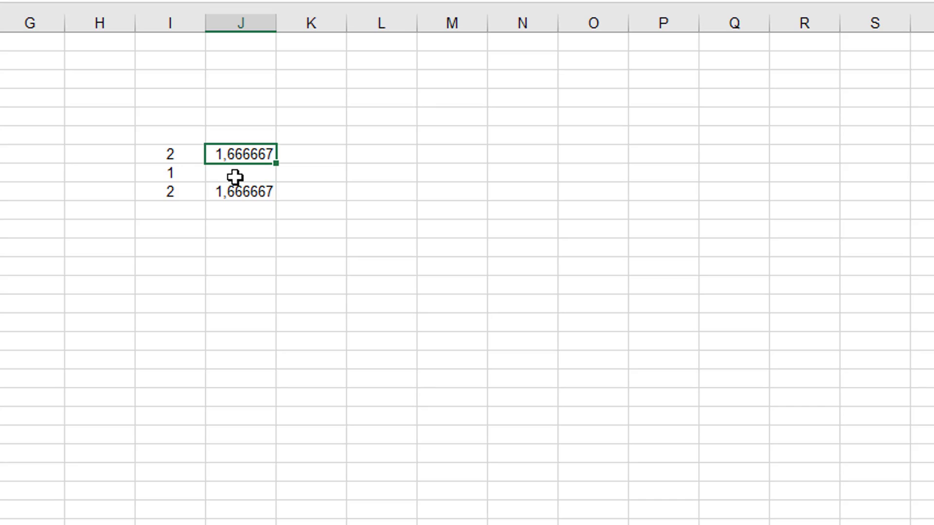
- Delete columns I and J containing the sample values and their average formulas
left_click(192, 24)
right_click(200, 24)
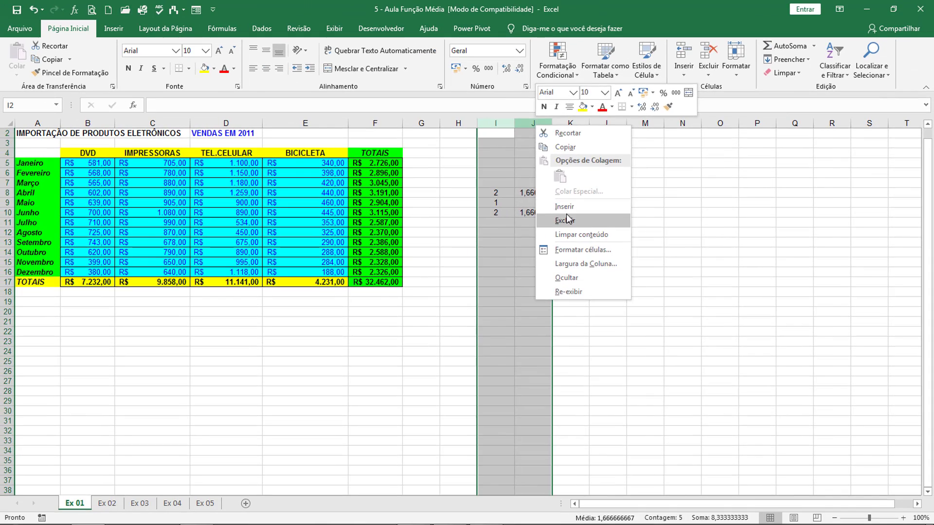
left_click(309, 195)
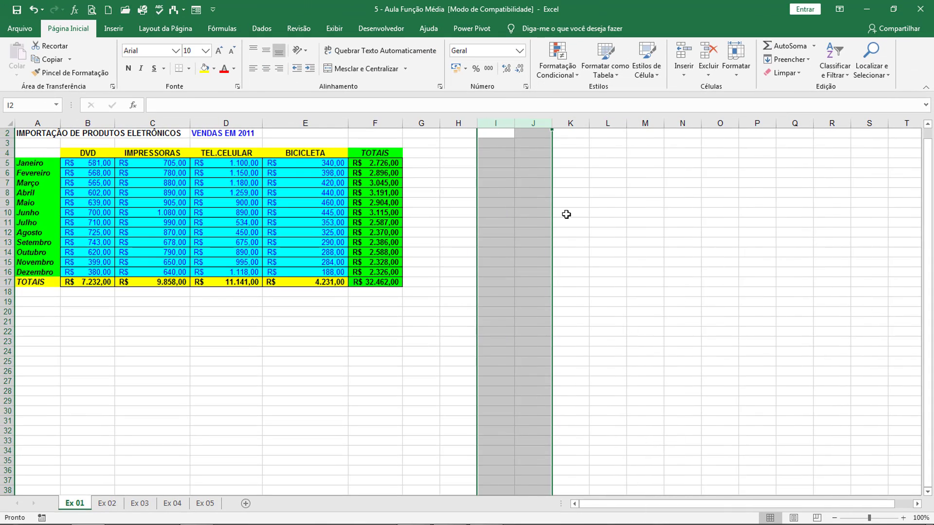
- Examine the sales table's month, product and TOTAIS columns, including the SOMA formula behind the January total in F5
left_click(72, 291)
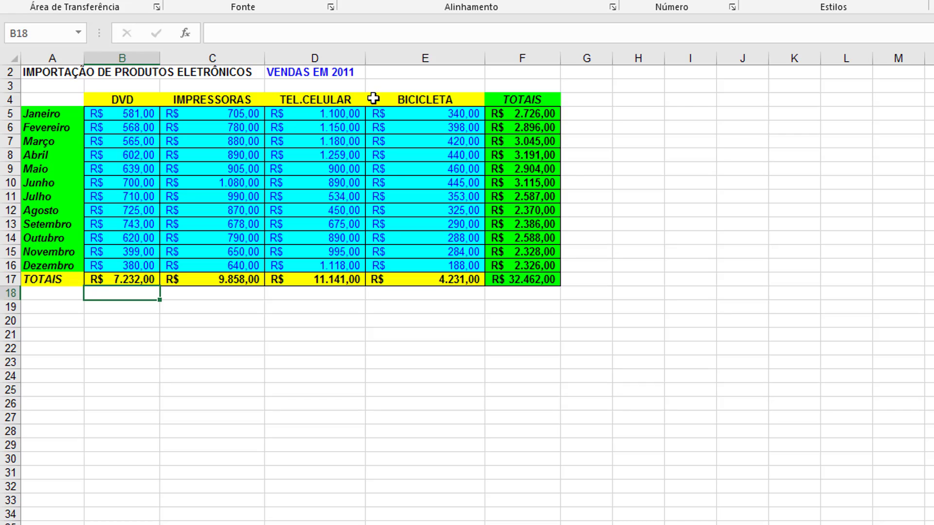
left_click(60, 58)
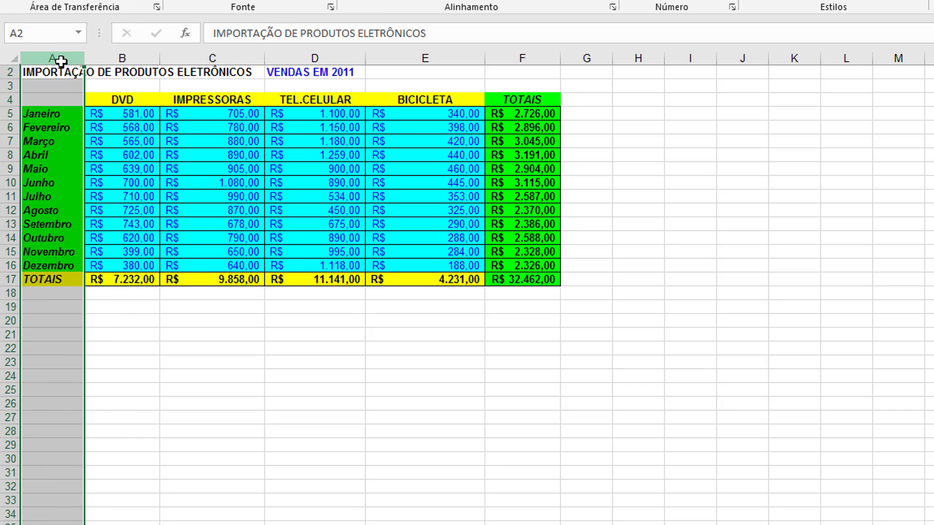
left_click(122, 59)
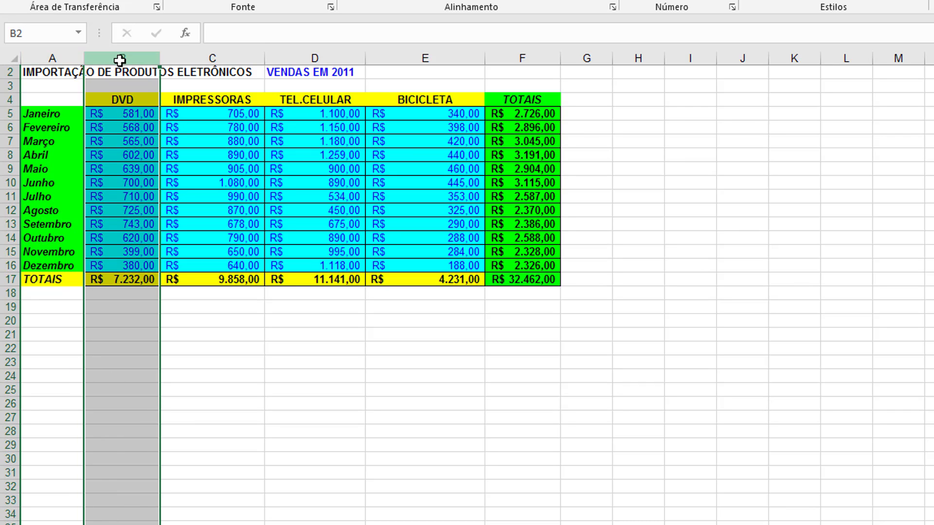
left_click(214, 58)
left_click(314, 59)
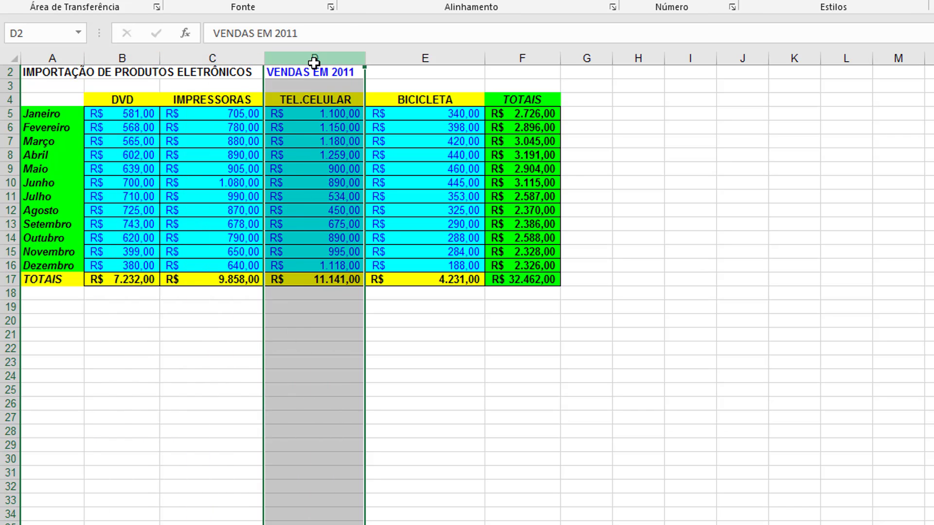
left_click(413, 59)
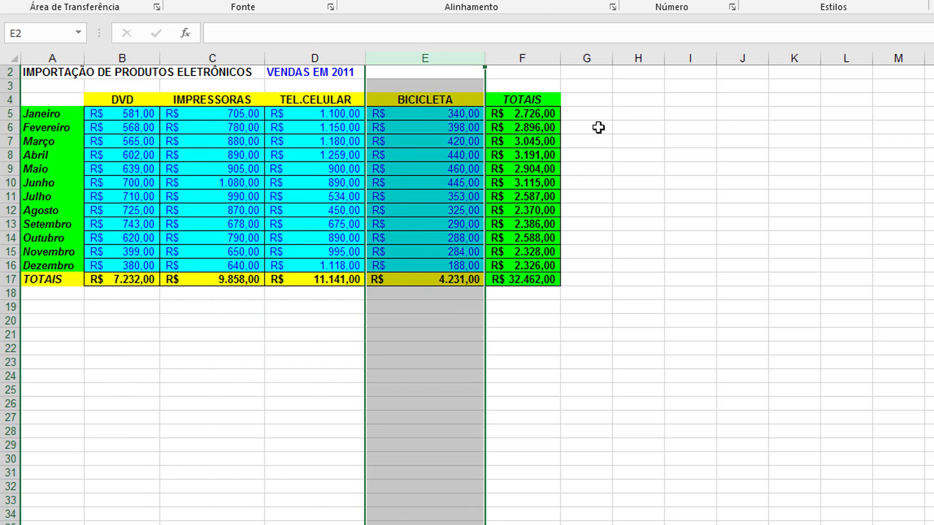
left_click(633, 141)
left_click(535, 58)
double_click(506, 114)
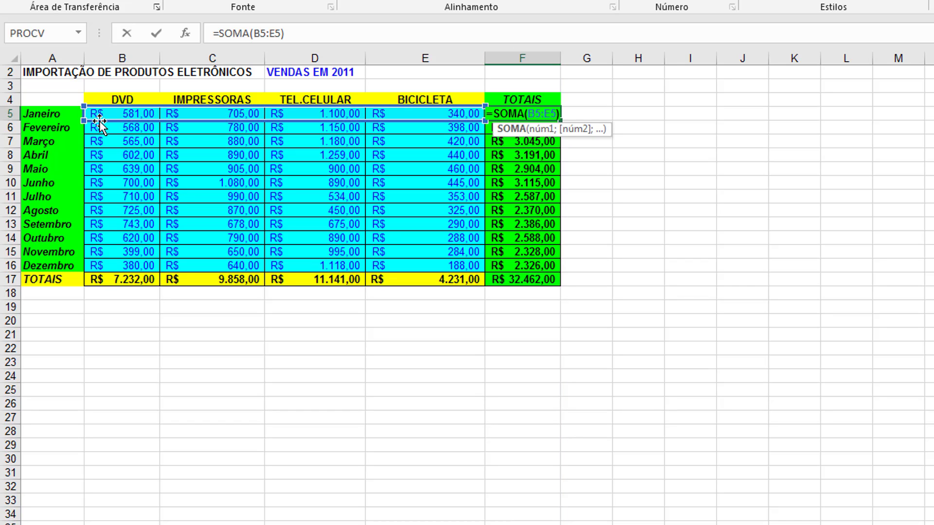
key("Escape")
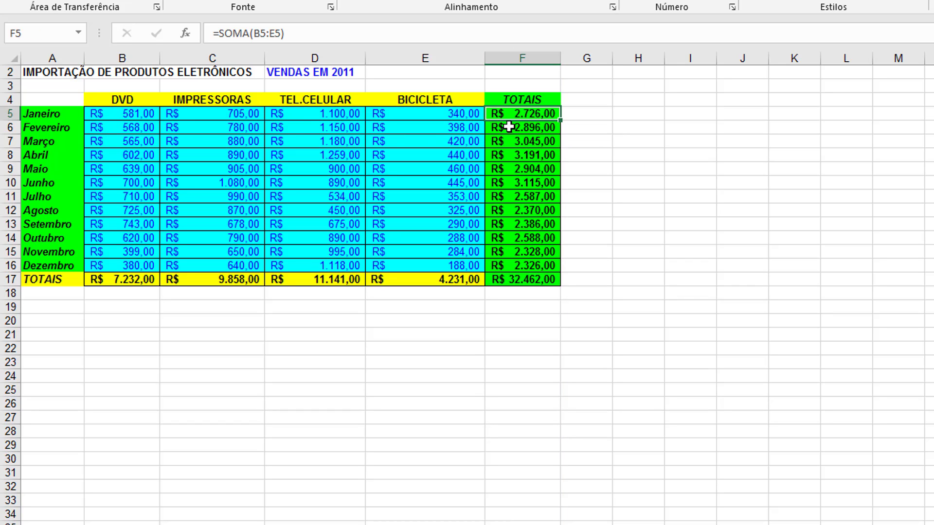
left_click_drag(530, 116, 522, 281)
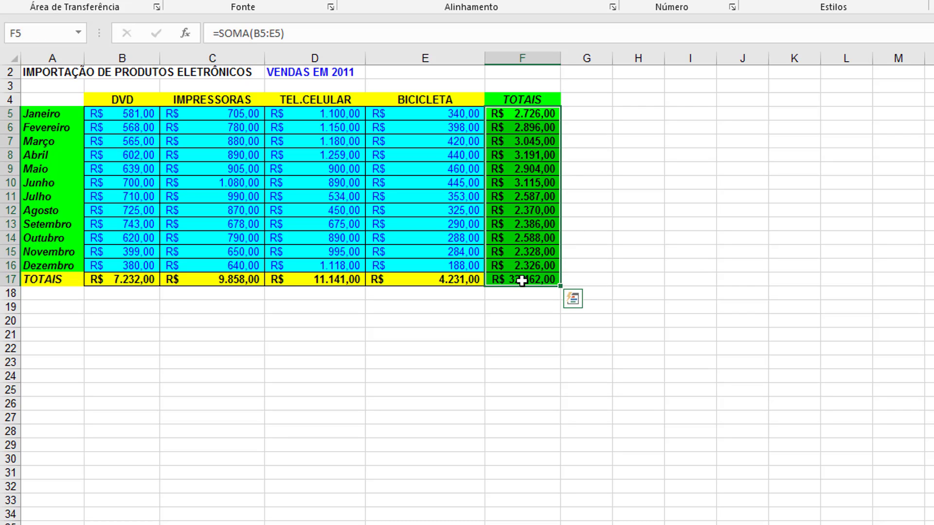
key("Delete")
left_click(544, 116)
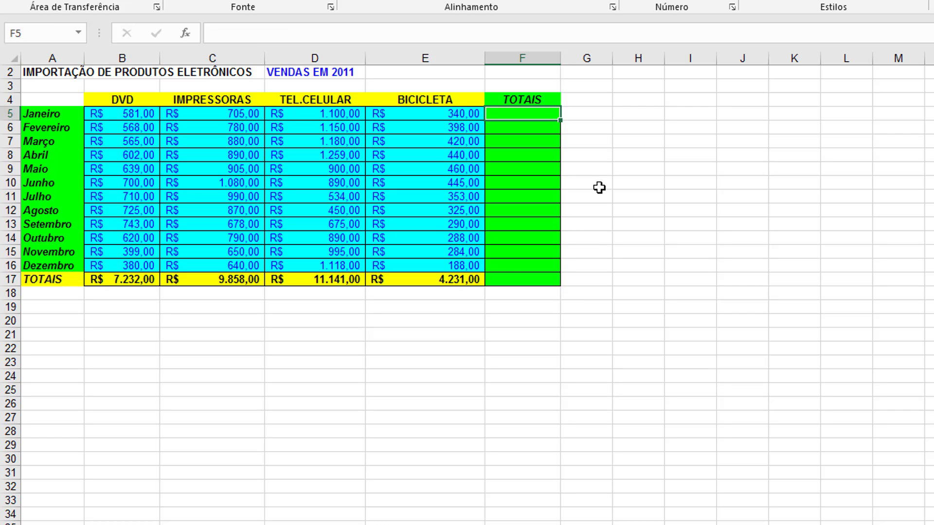
key("ctrl+z")
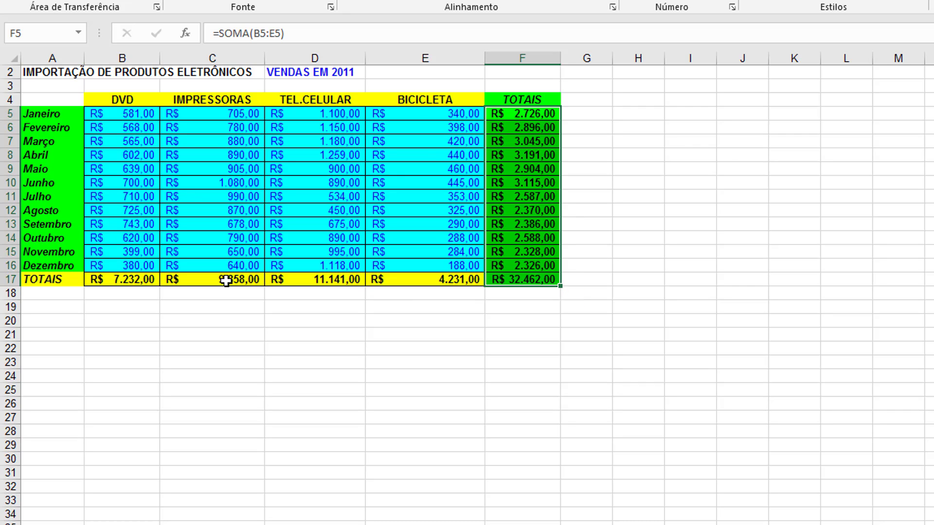
- Calculate January's average across the four products in G5 with the formula =MÉDIA(B5:E5)
left_click(604, 116)
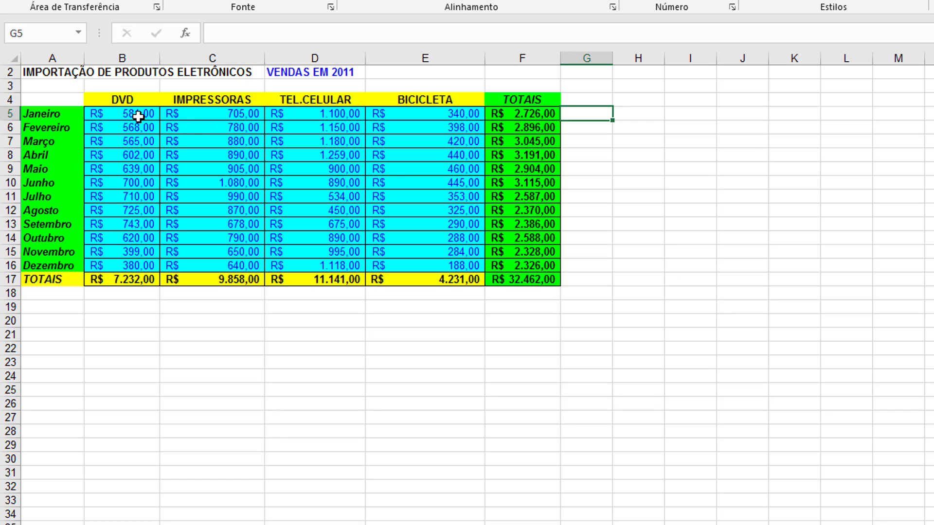
left_click_drag(136, 116, 451, 113)
left_click(597, 112)
type("=m")
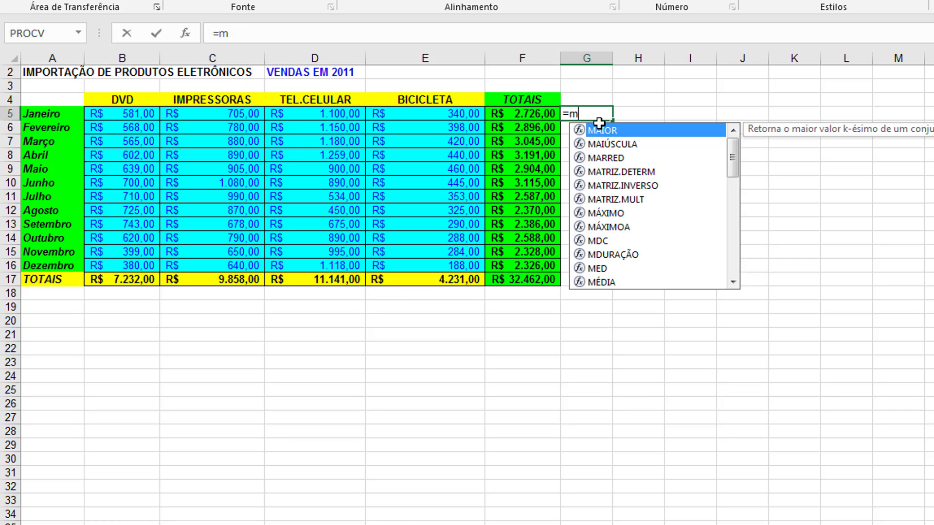
type("édia(")
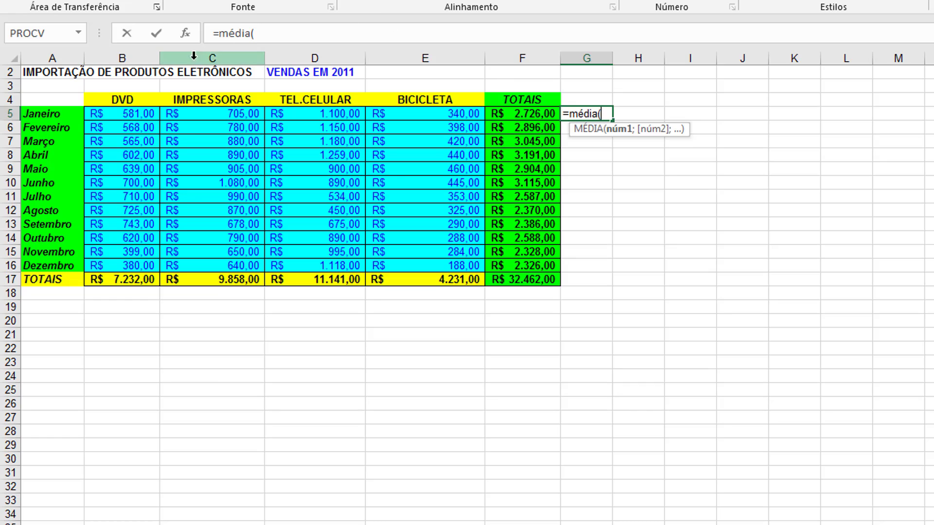
left_click_drag(134, 113, 450, 113)
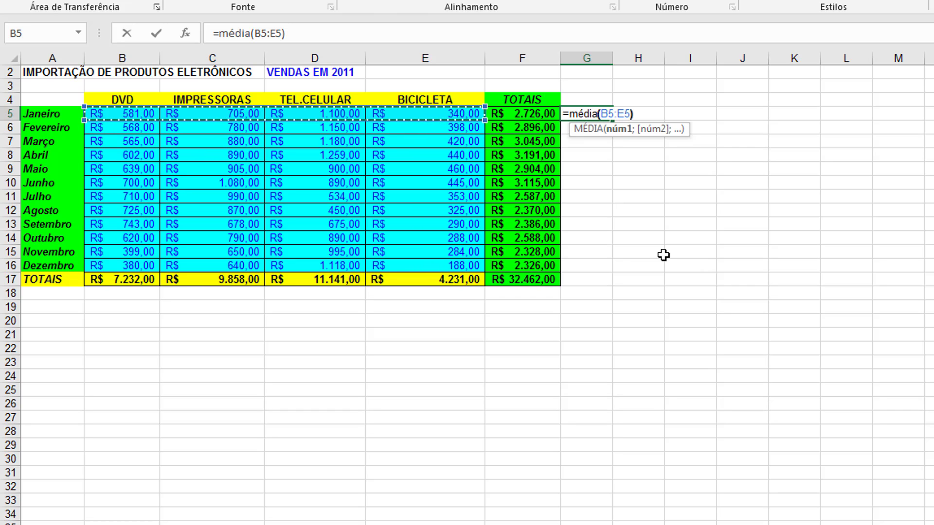
type(")")
key("Return")
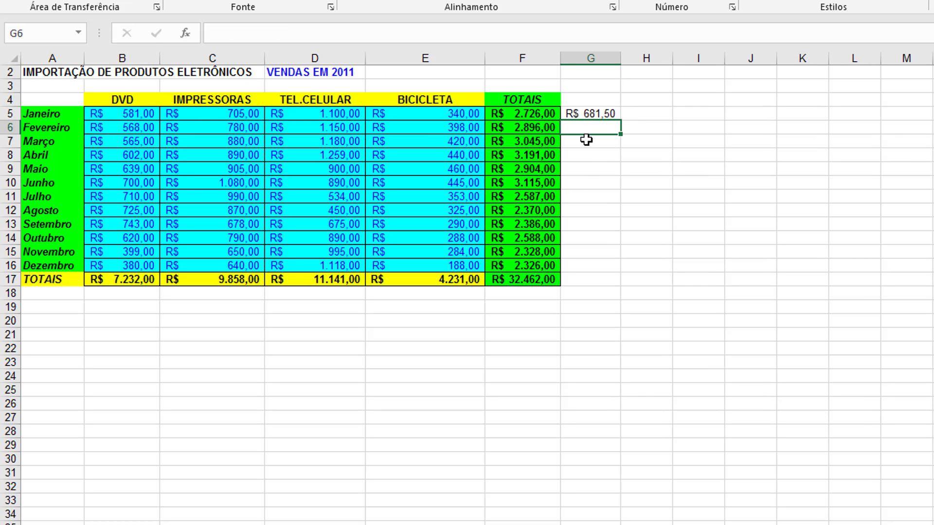
left_click(602, 117)
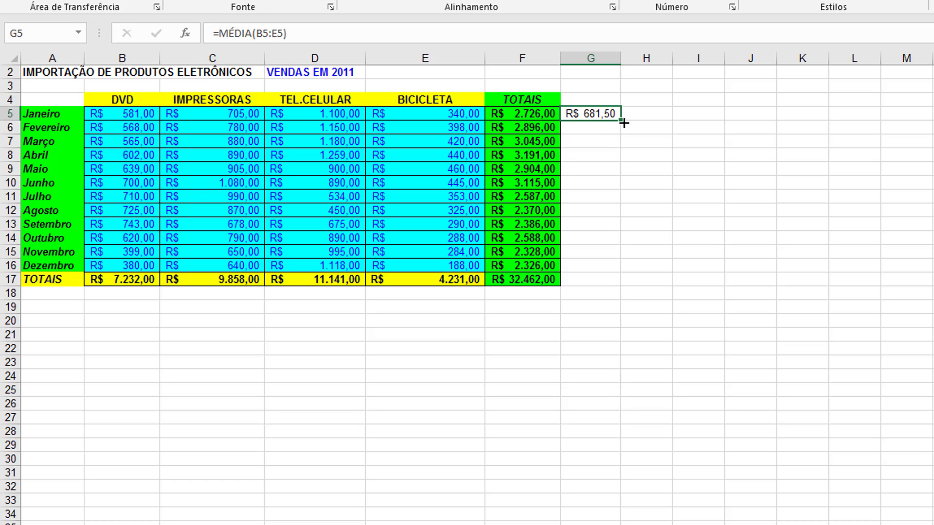
left_click(602, 125)
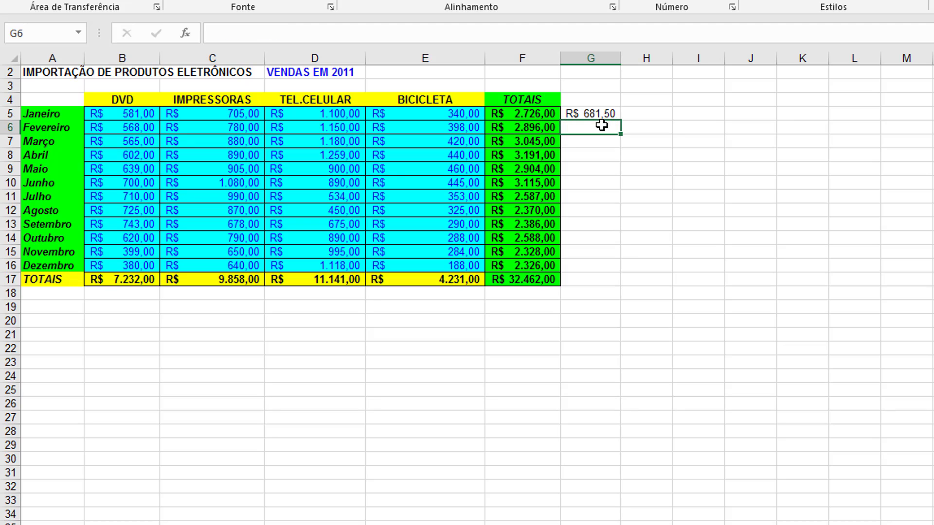
type("=médi")
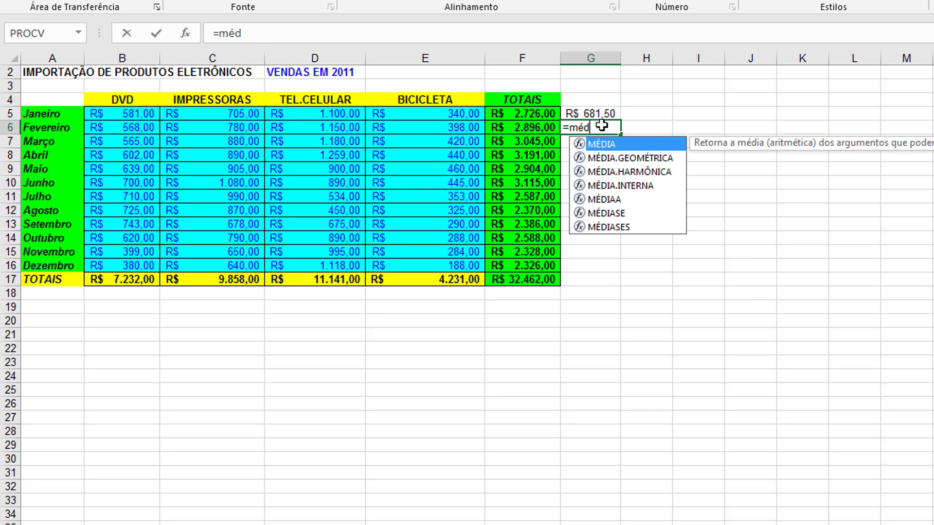
key("BackSpace")
key("BackSpace")
key("BackSpace")
key("BackSpace")
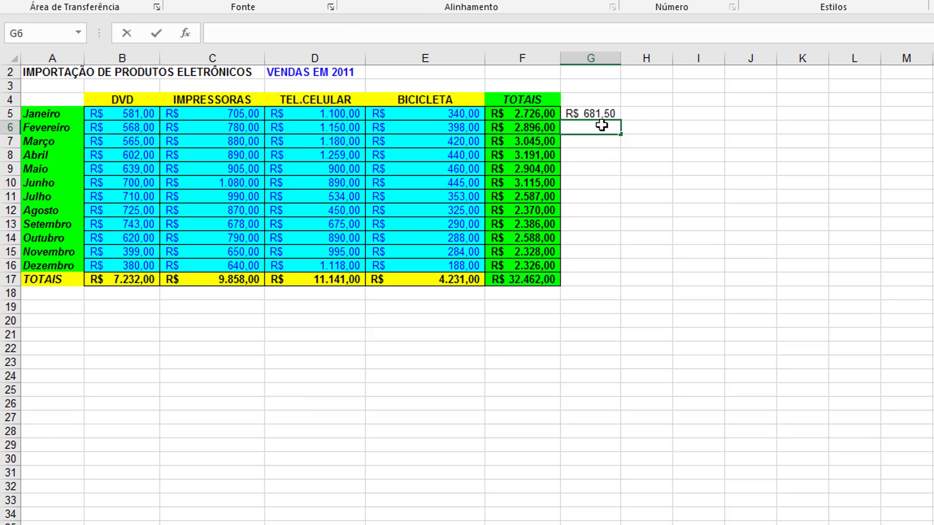
- Fill the average formula from G5 down through G17, and widen column G to fit its contents
left_click(601, 113)
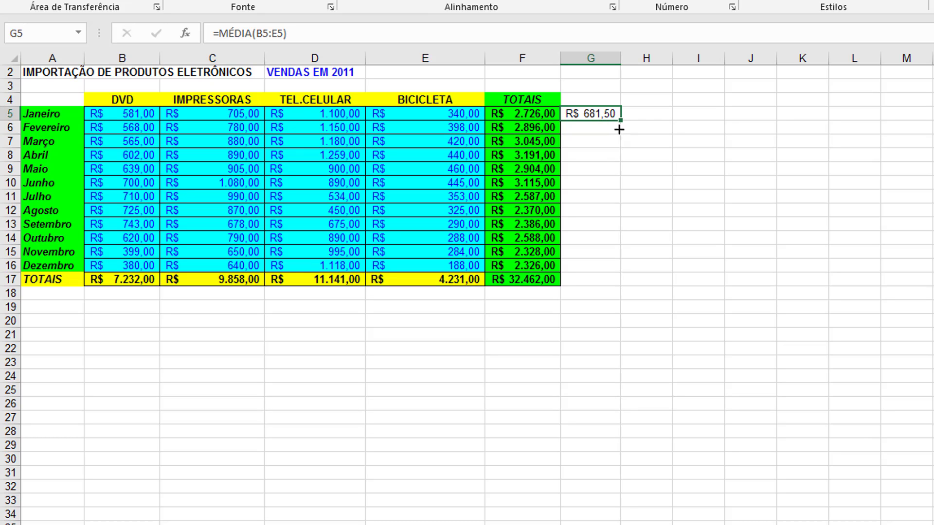
left_click_drag(619, 129, 613, 286)
left_click_drag(613, 285, 614, 285)
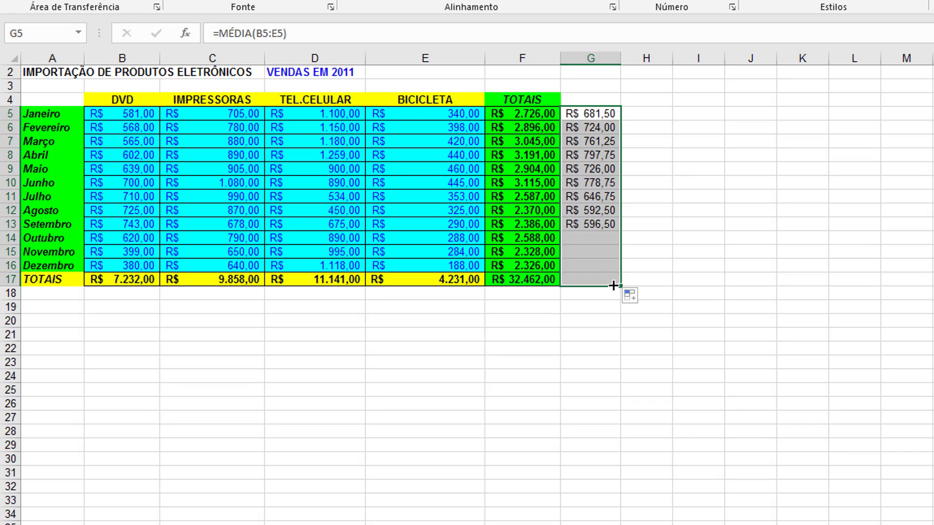
left_click(611, 279)
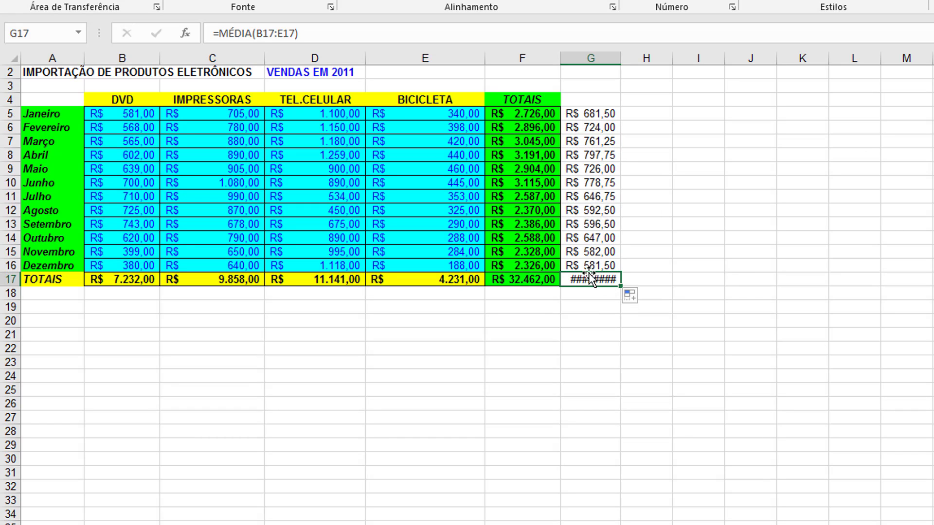
double_click(618, 63)
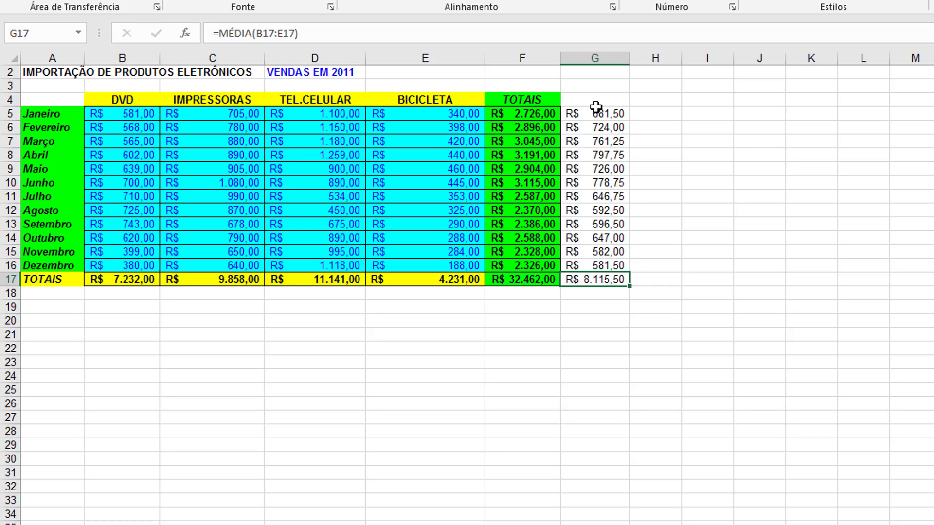
- Clear the average in G17 on the TOTAIS row, keeping the monthly averages in G5:G16
left_click_drag(596, 113, 601, 265)
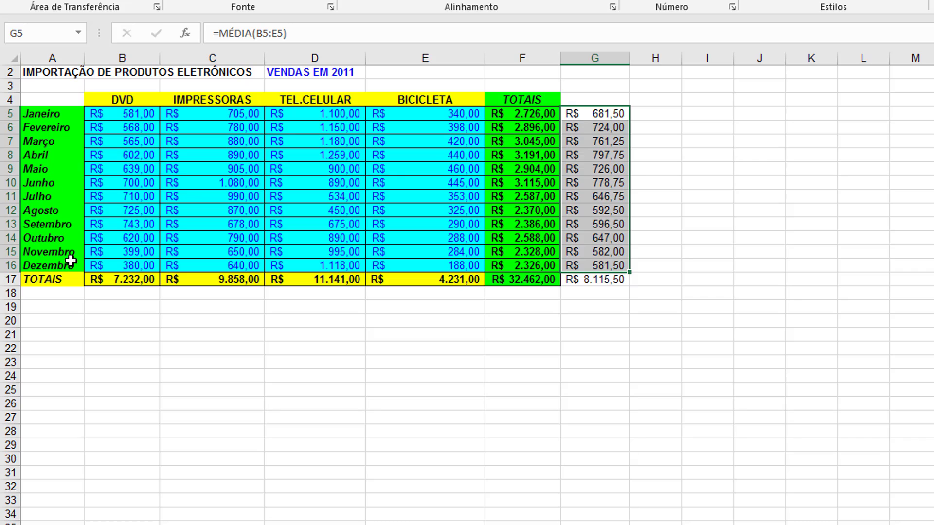
left_click(111, 294)
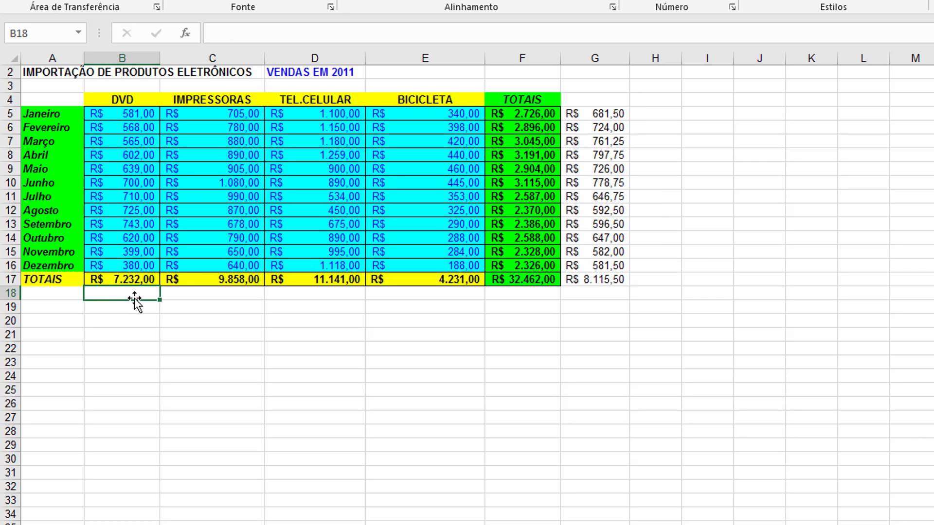
left_click(608, 279)
key("Delete")
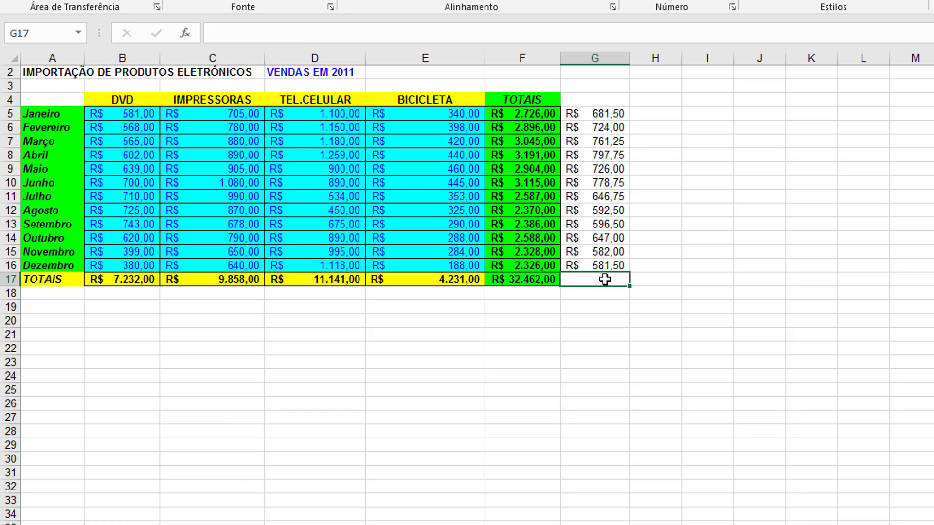
- Enter the row label Média in A18, below TOTAIS
left_click(63, 293)
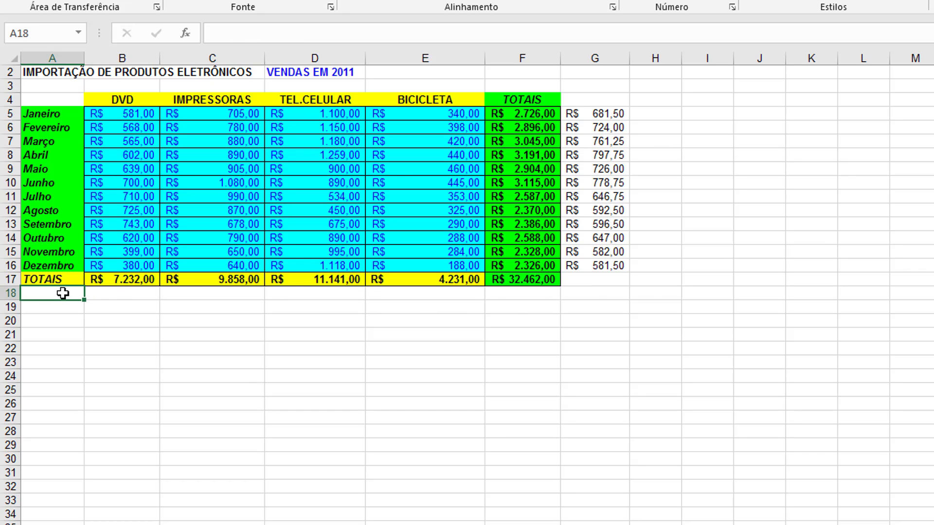
type("Média")
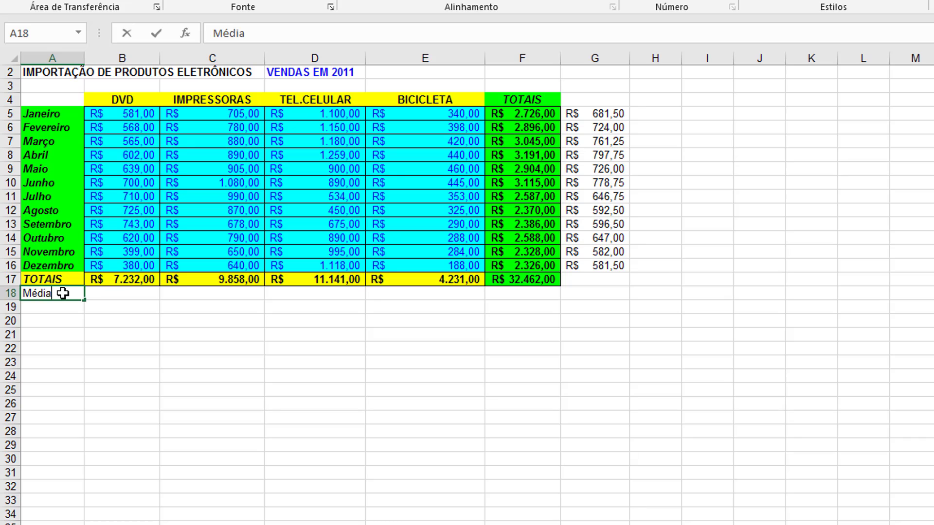
type("(")
key("BackSpace")
key("Tab")
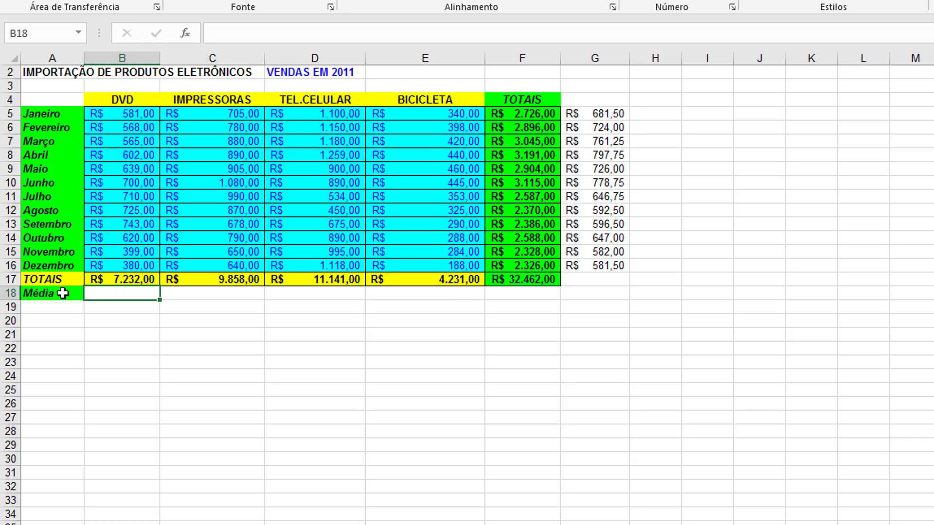
- Calculate the DVD column's monthly average in B18 with the formula =MÉDIA(B5:B16)
type("=média")
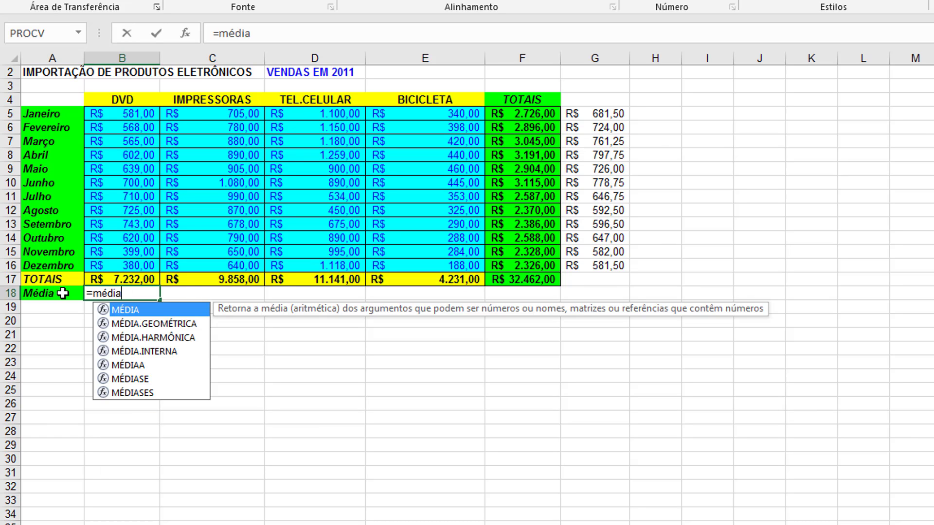
type("(")
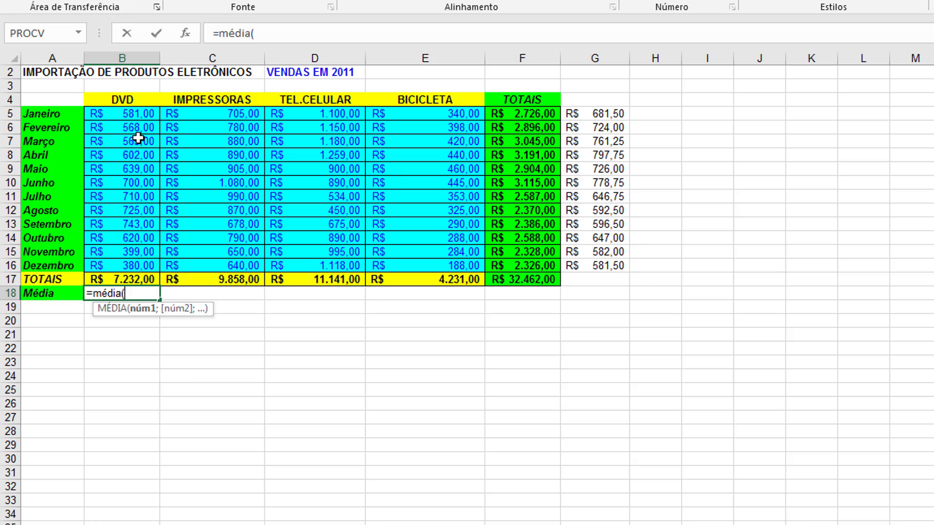
left_click_drag(140, 111, 128, 267)
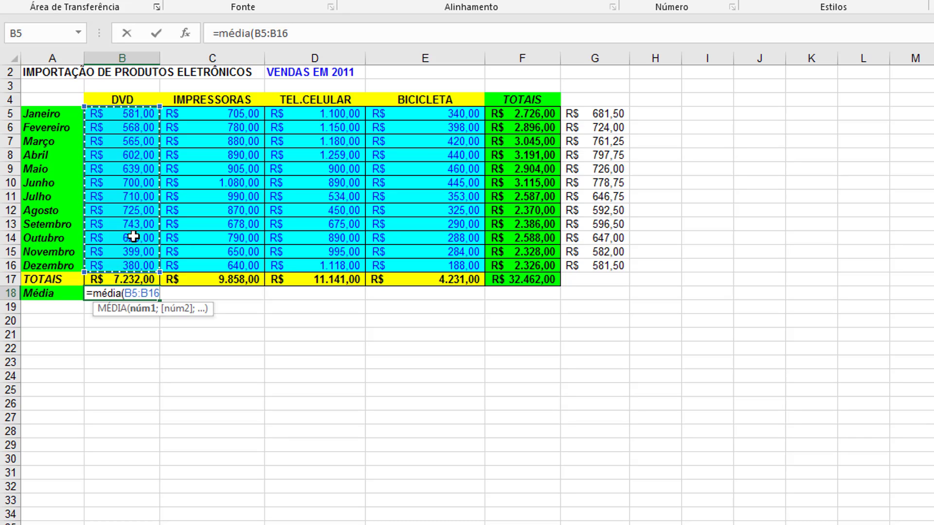
key("Return")
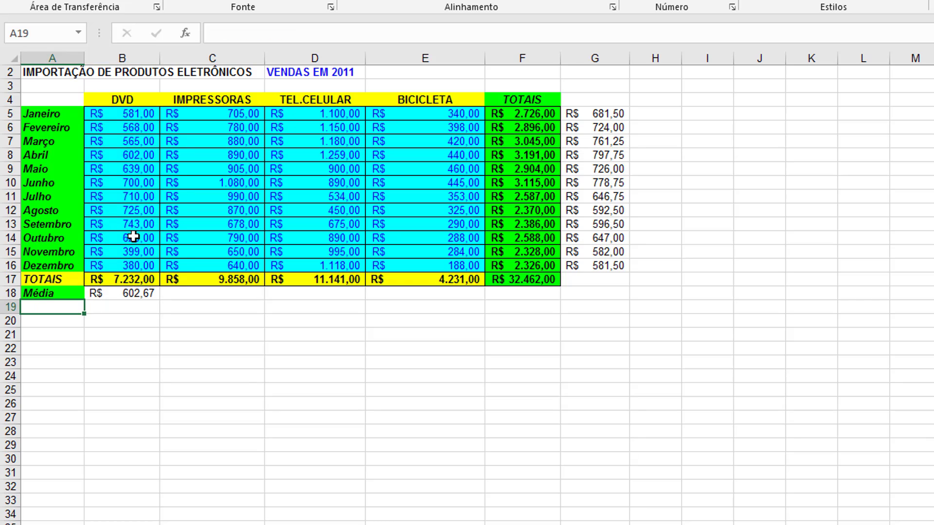
left_click(148, 292)
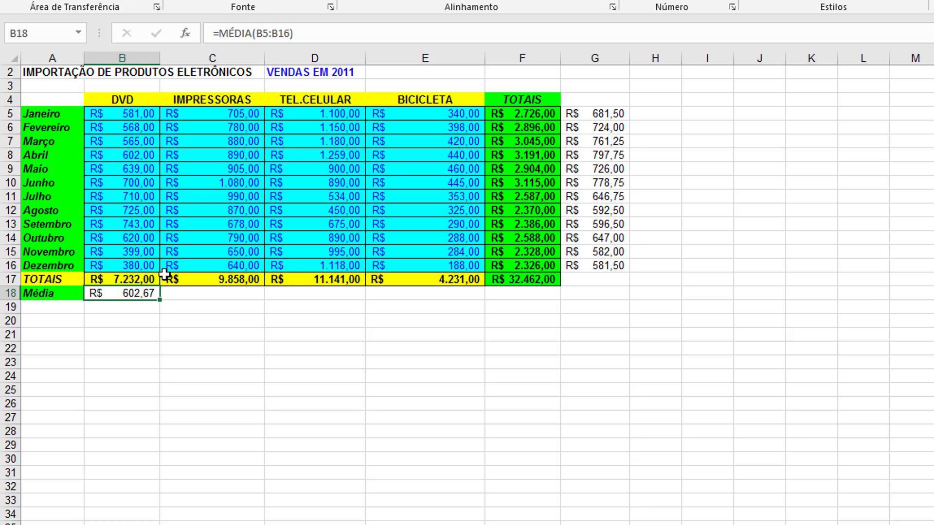
- Fill the DVD average formula from B18 across C18:E18, and clear the copied formulas again
left_click(181, 295)
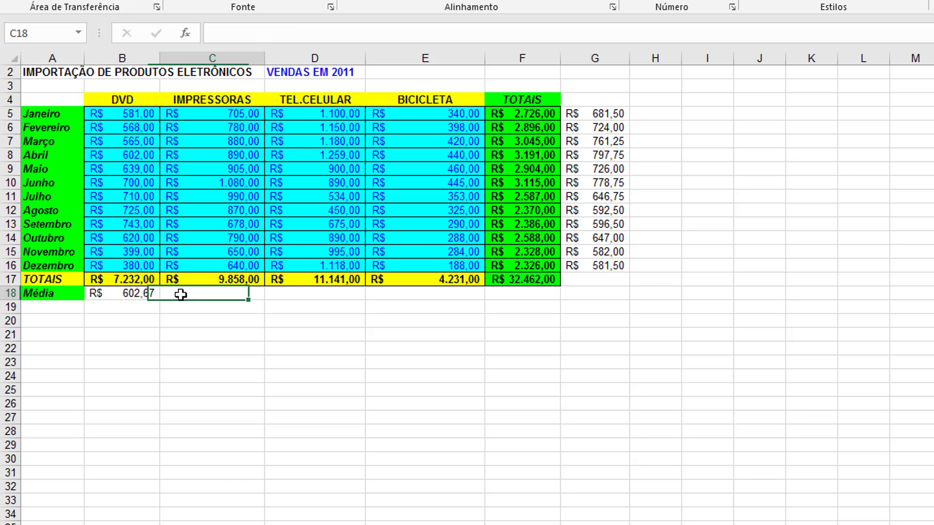
left_click(141, 293)
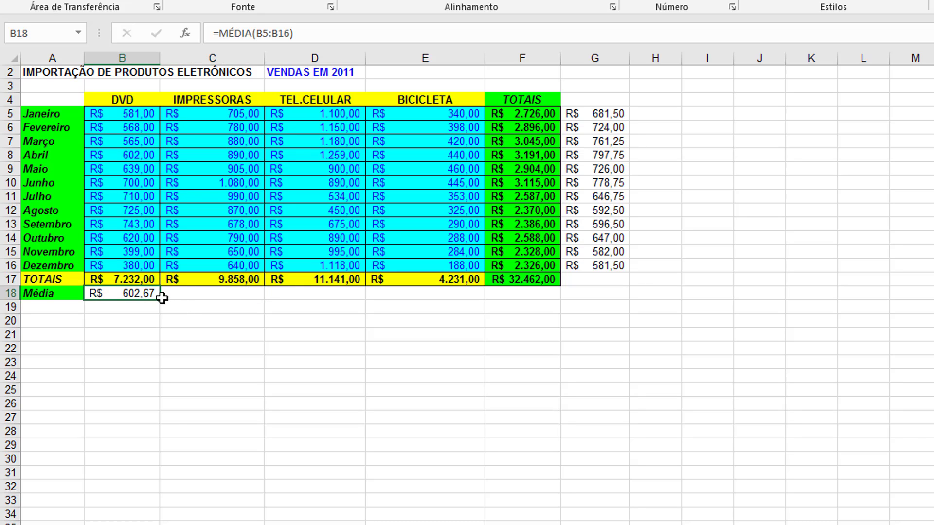
left_click(241, 294)
left_click(340, 294)
left_click(396, 294)
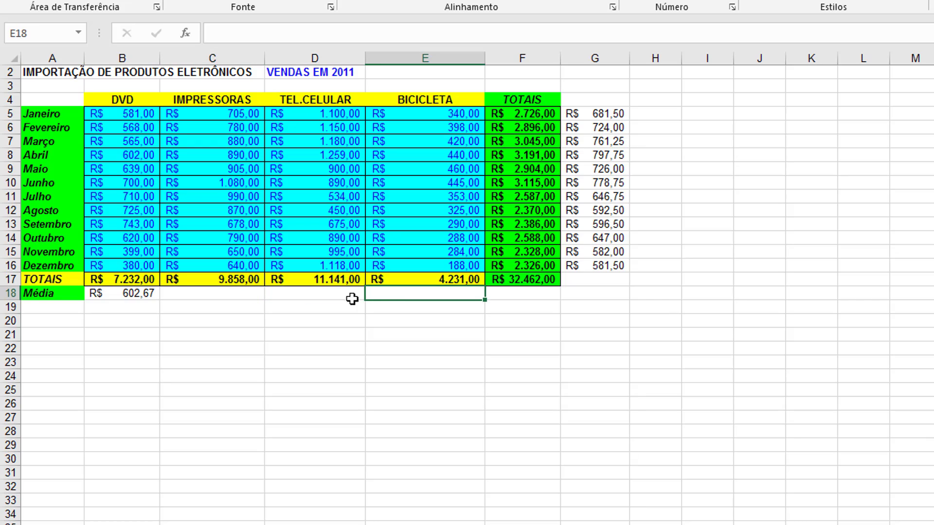
left_click(141, 294)
left_click_drag(161, 300, 453, 302)
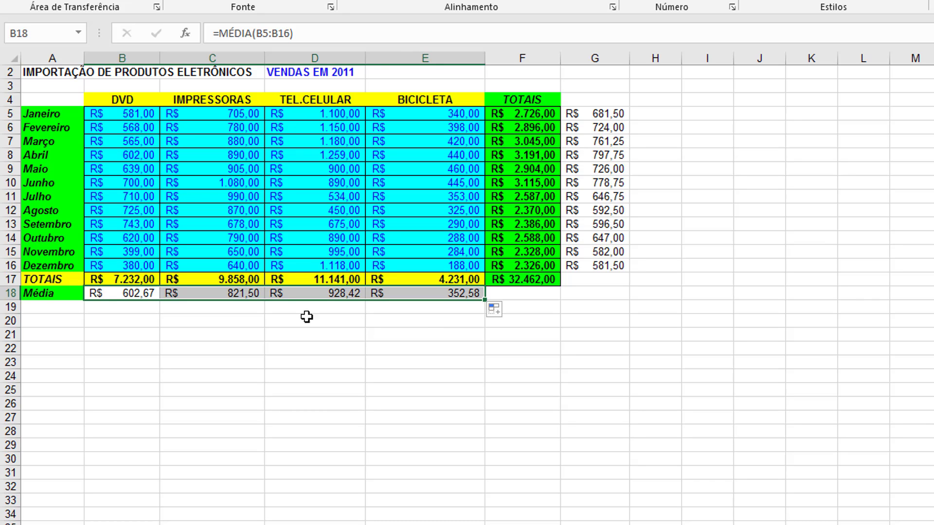
left_click_drag(227, 294, 433, 292)
key("Delete")
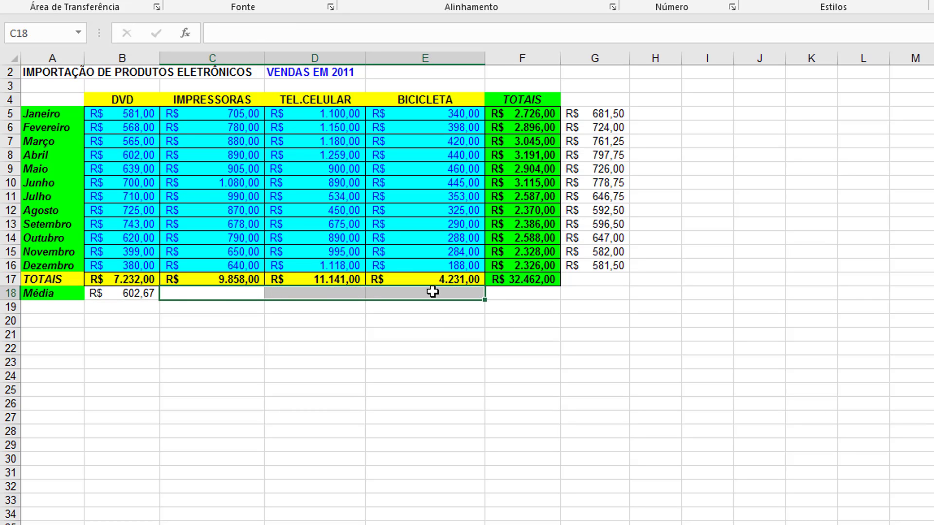
- Copy the average formula from B18 to C18 for IMPRESSORAS, checking the cell range used in each formula
double_click(136, 293)
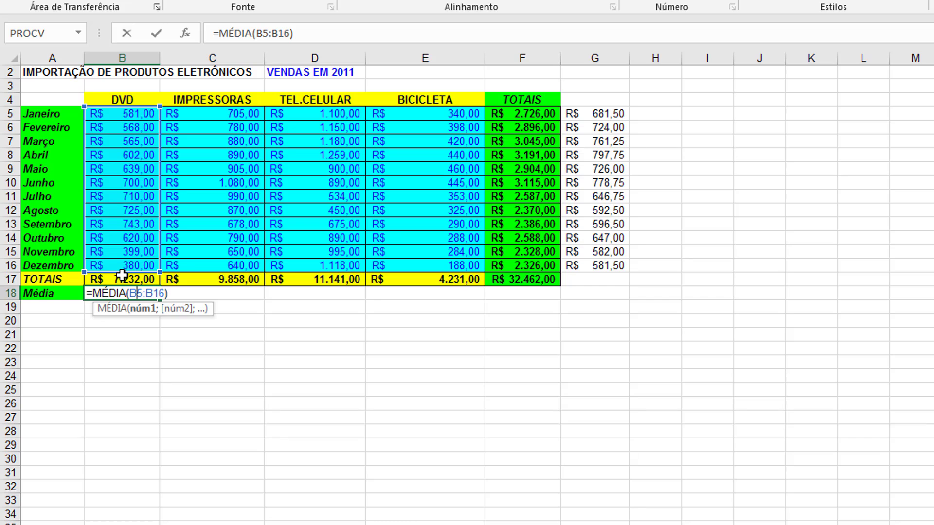
key("Return")
left_click(127, 294)
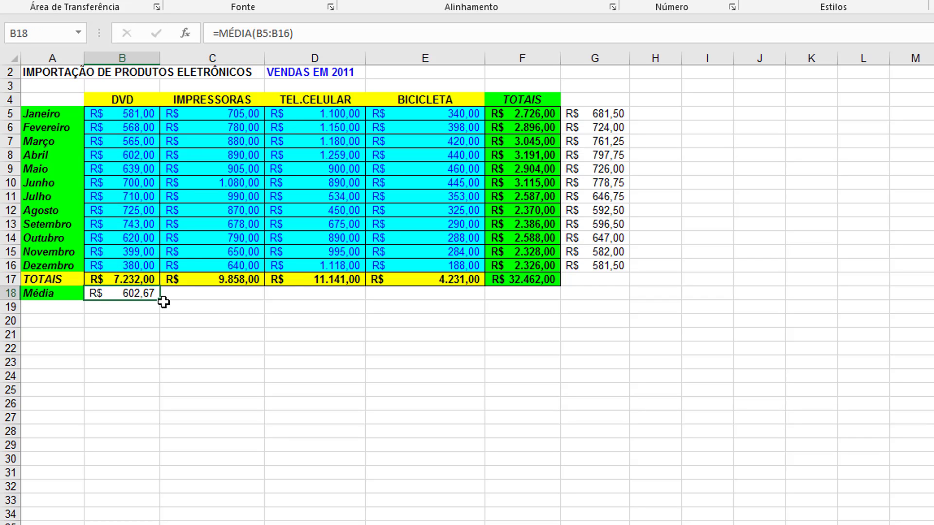
left_click_drag(160, 301, 236, 292)
double_click(236, 291)
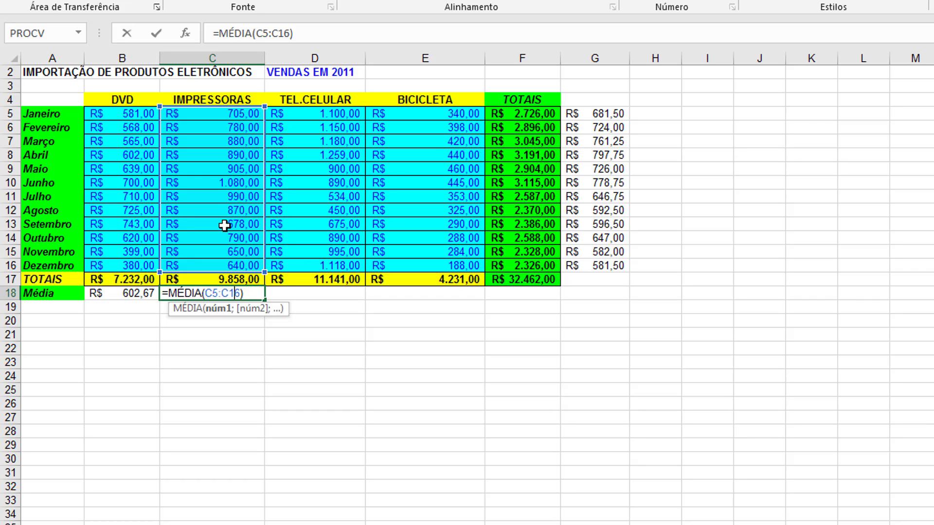
key("Return")
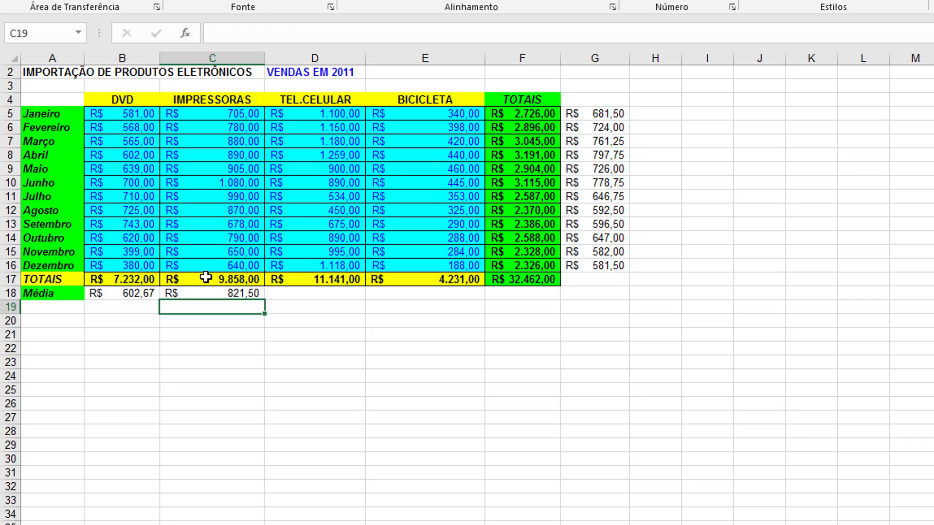
- Fill the DVD average formula from B18 across C18:E18 for the remaining products
left_click(146, 294)
left_click_drag(175, 303, 458, 307)
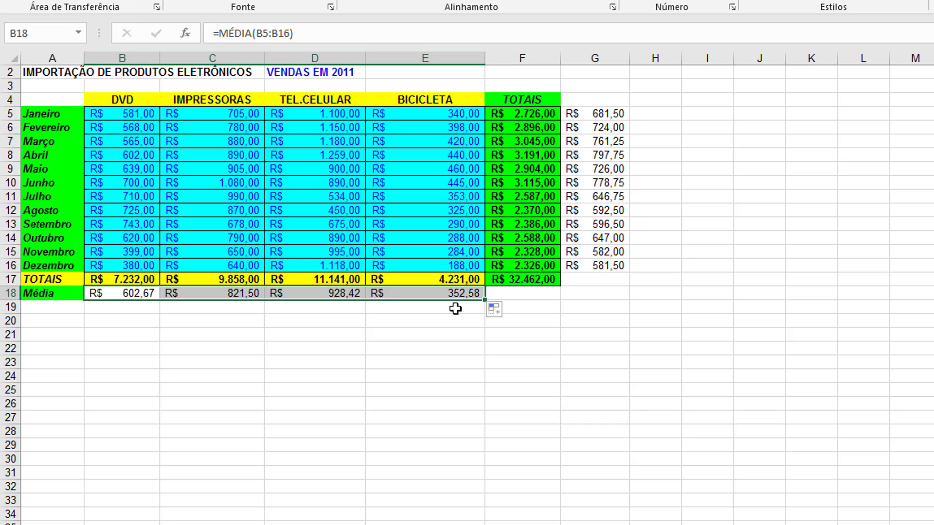
left_click(438, 351)
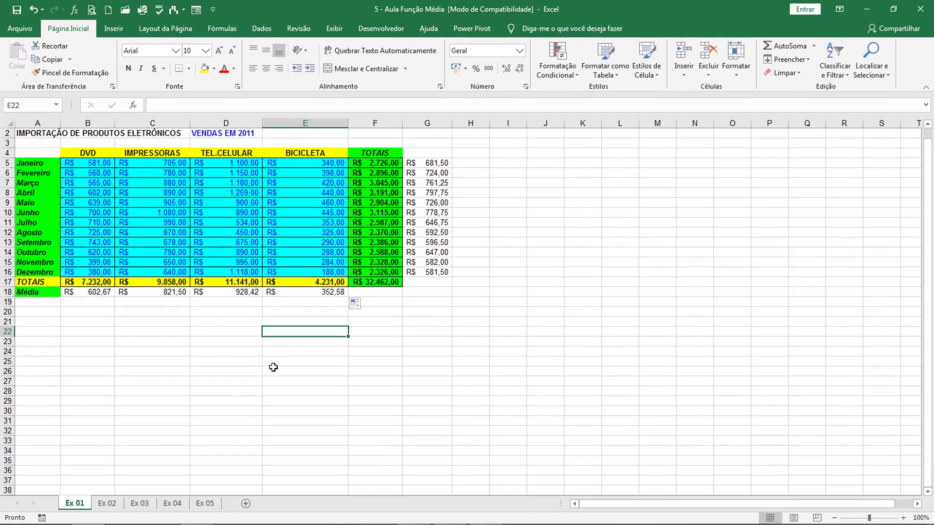
- On the Ex 02 sheet, calculate the GOL column's average sales in B16 with the formula =MÉDIA(B3:B14)
left_click(107, 503)
left_click(317, 354)
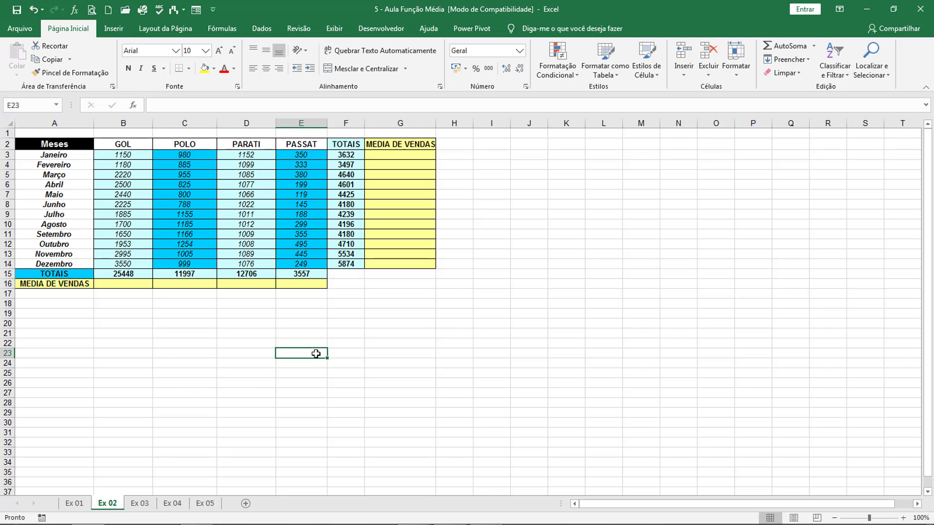
left_click(138, 284)
type("=m")
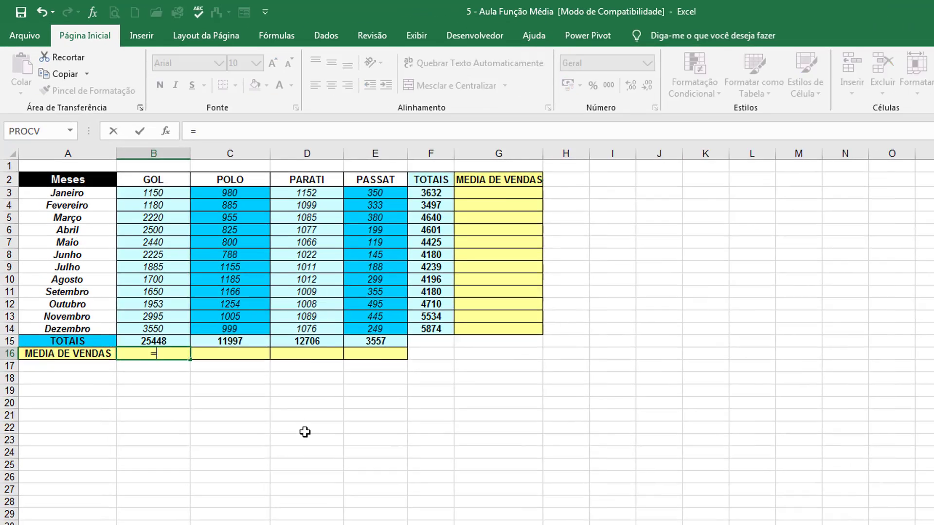
type("édia(")
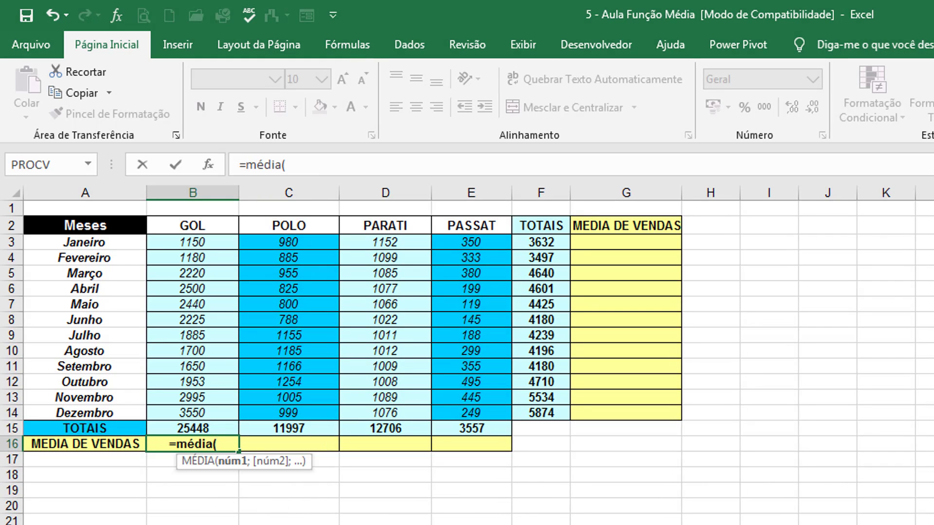
left_click_drag(202, 241, 208, 417)
type(")")
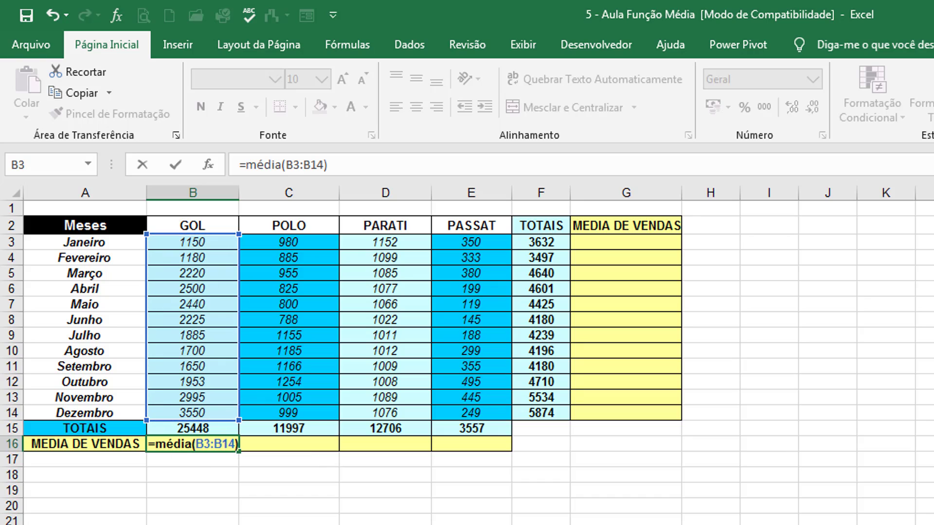
key("Return")
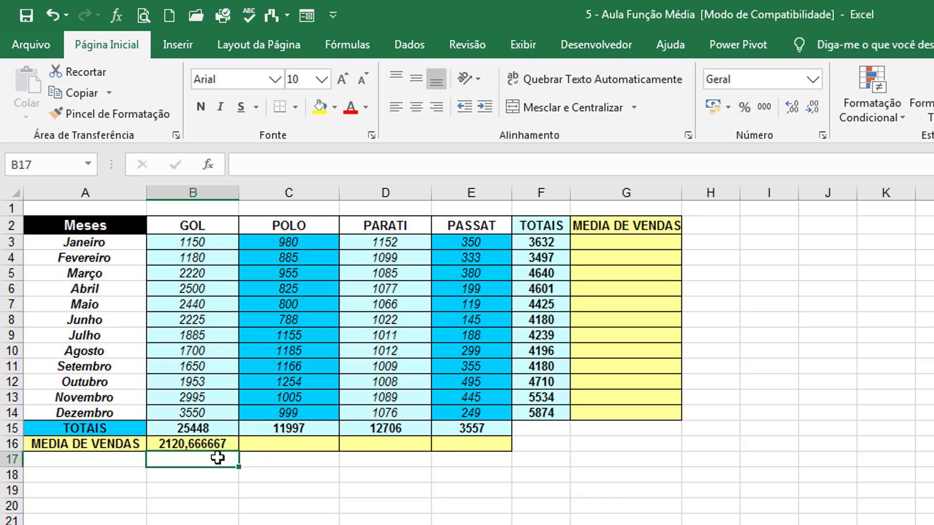
- Fill the GOL average formula across C16:E16 and format the averages in B16:E16 with two decimal places
left_click(207, 443)
left_click_drag(237, 453, 486, 447)
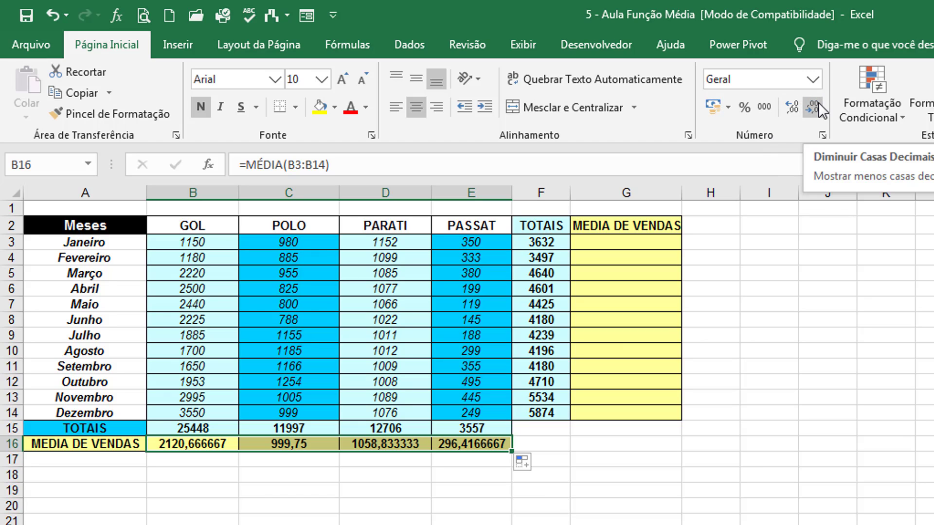
left_click(789, 105)
left_click(789, 106)
left_click(810, 108)
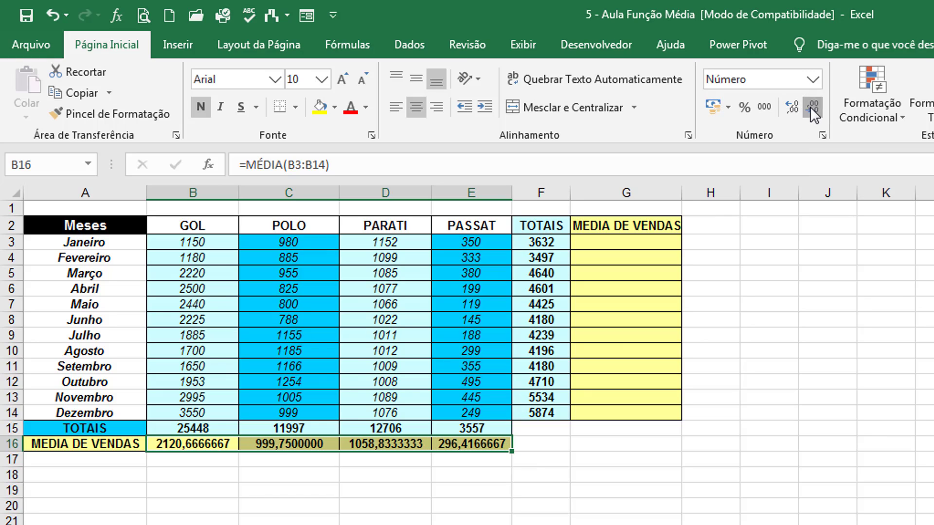
left_click(810, 108)
left_click(810, 107)
left_click(810, 108)
left_click(809, 106)
left_click(809, 107)
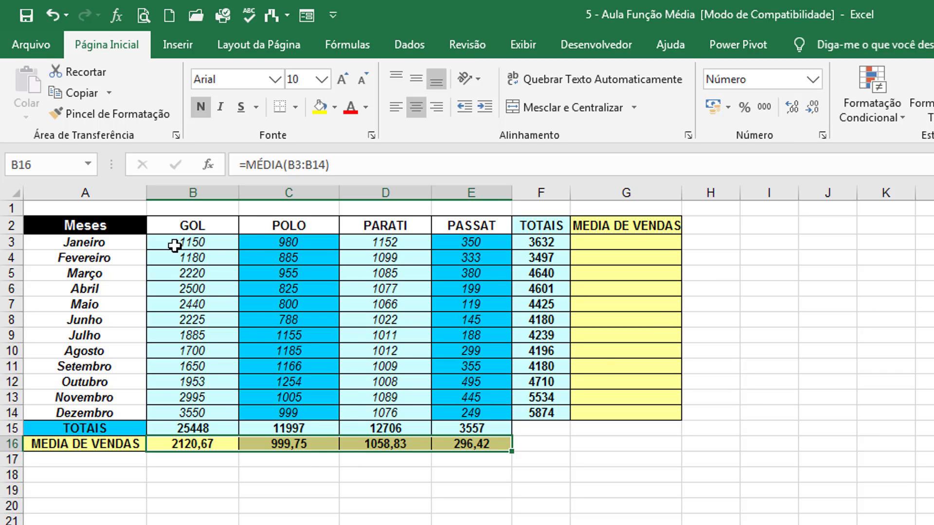
left_click(209, 442)
left_click(312, 445)
left_click(399, 456)
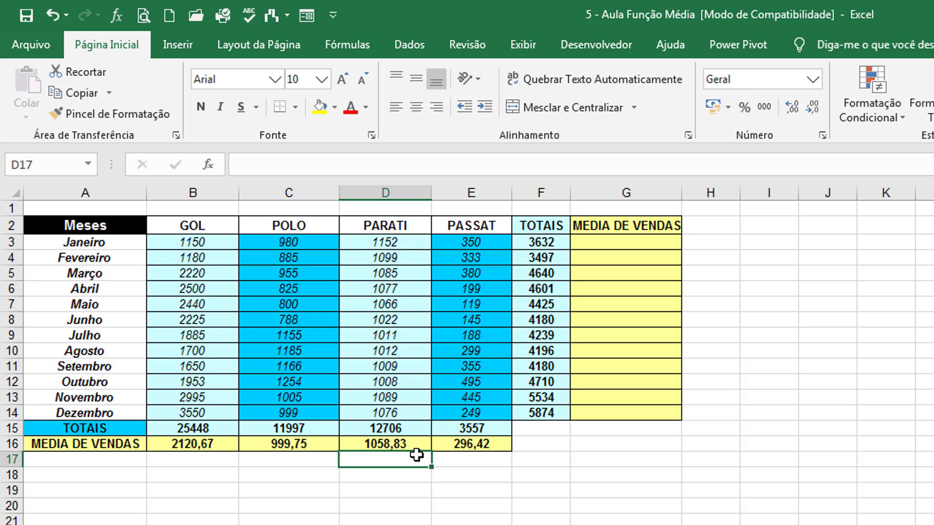
left_click(472, 443)
- Calculate the Janeiro sales average in G3 with the formula =MÉDIA(B3:E3)
left_click(630, 238)
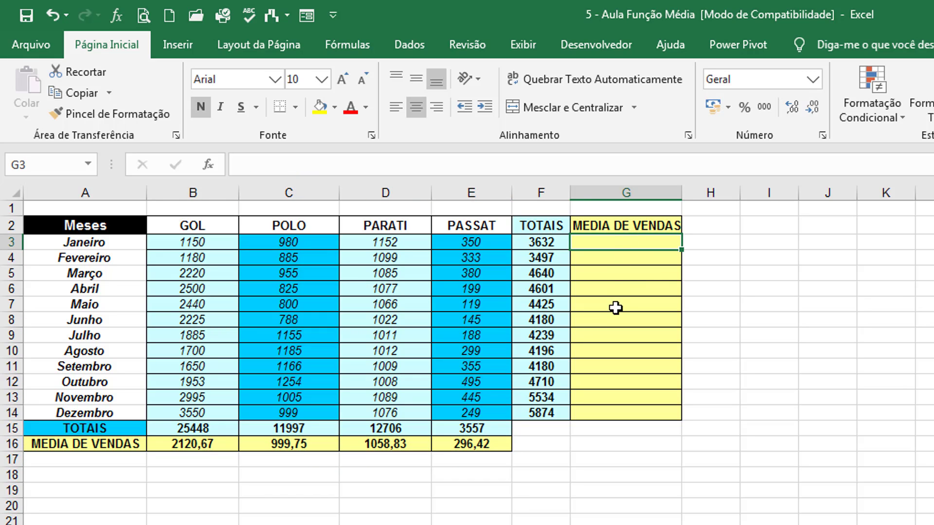
left_click_drag(184, 243, 535, 243)
left_click(615, 243)
type("=média(")
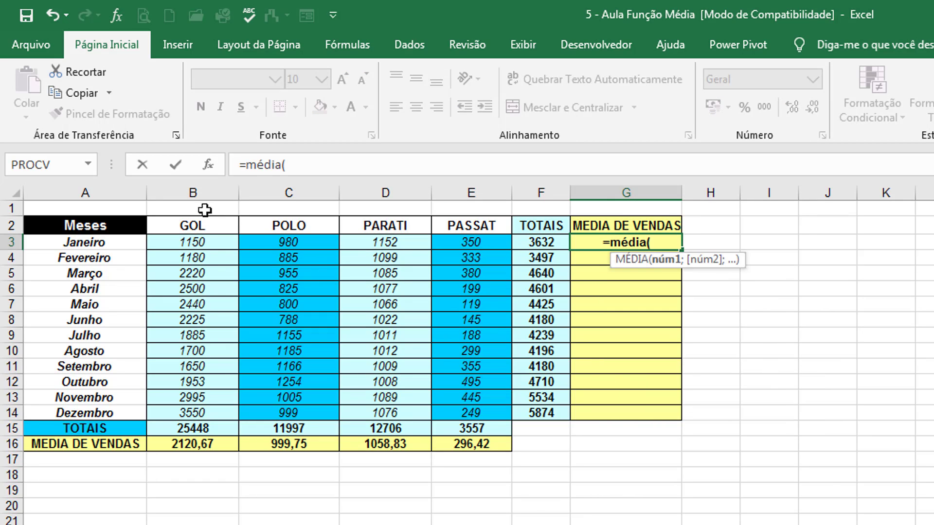
left_click_drag(197, 243, 496, 243)
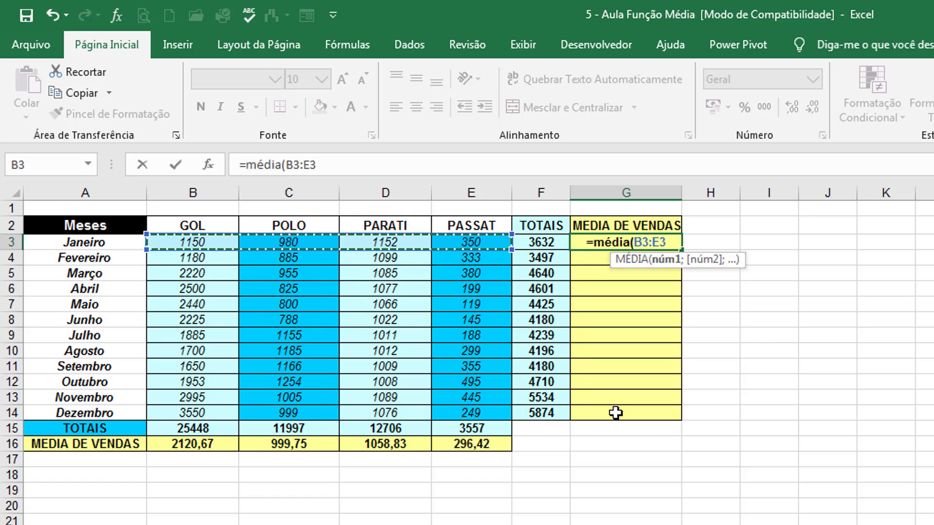
type(")")
key("Return")
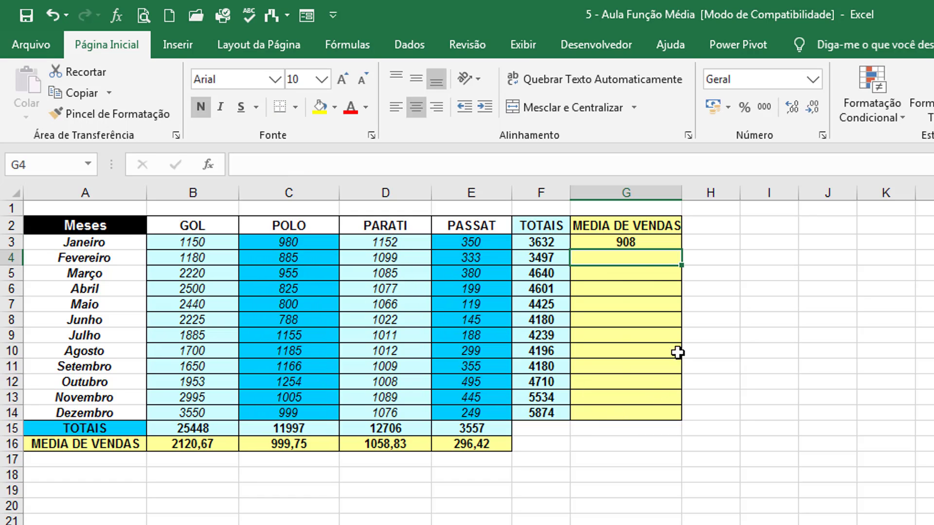
- Fill the Janeiro average formula down the MEDIA DE VENDAS column and clear the surplus result in G15, the TOTAIS row
left_click(651, 241)
double_click(681, 249)
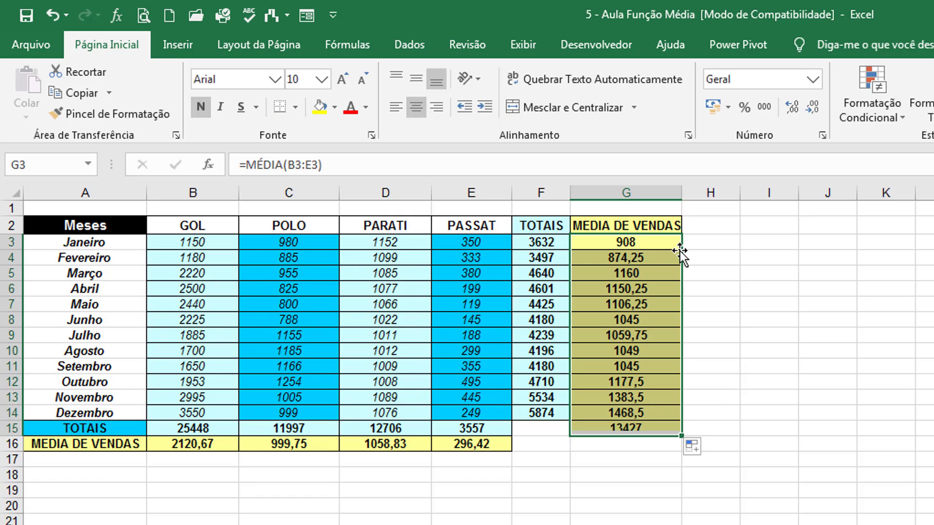
left_click(635, 423)
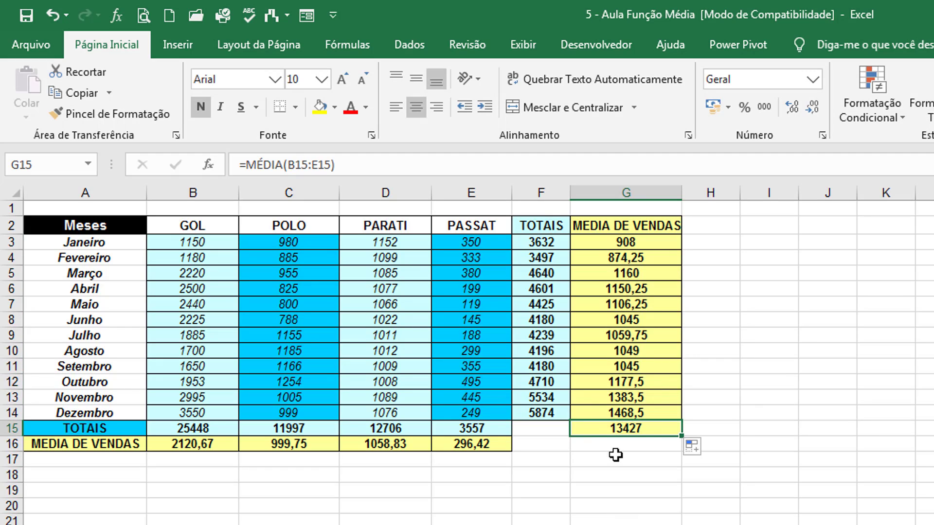
left_click(108, 429)
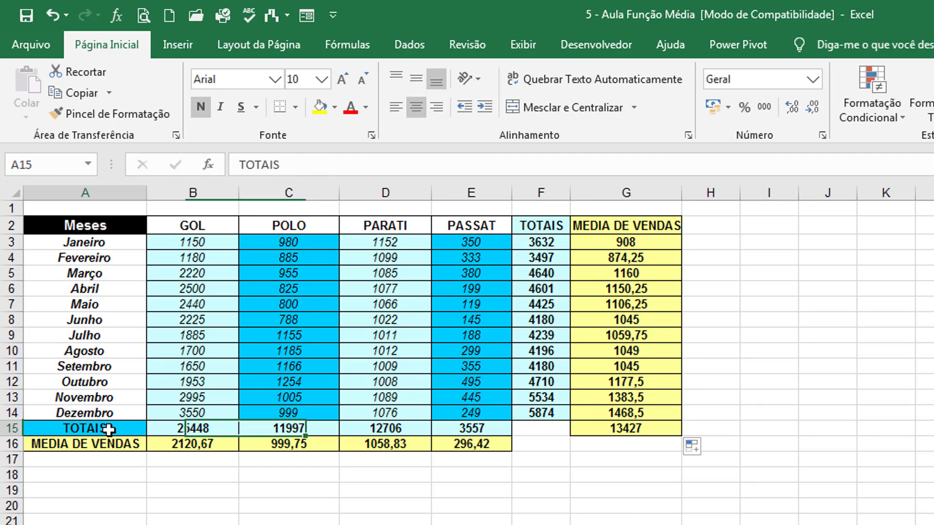
left_click_drag(107, 429, 629, 429)
left_click(633, 429)
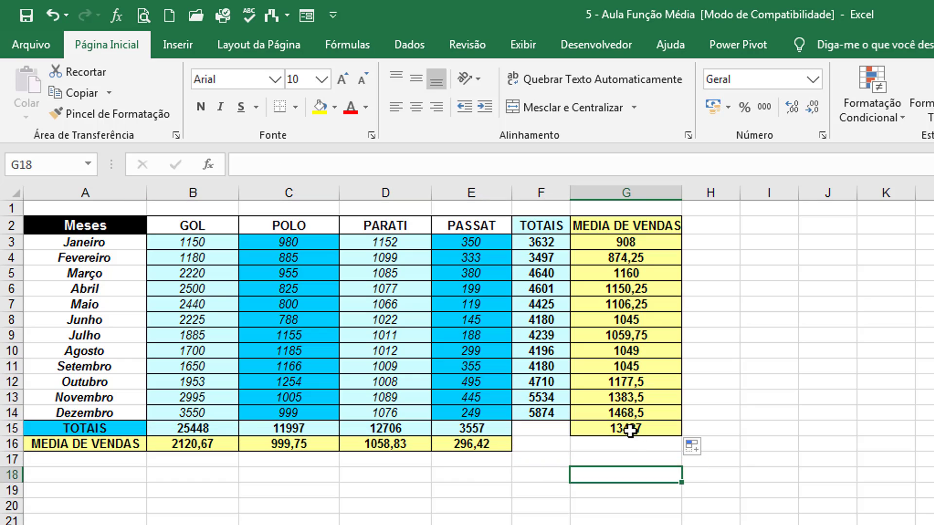
key("Delete")
left_click(719, 428)
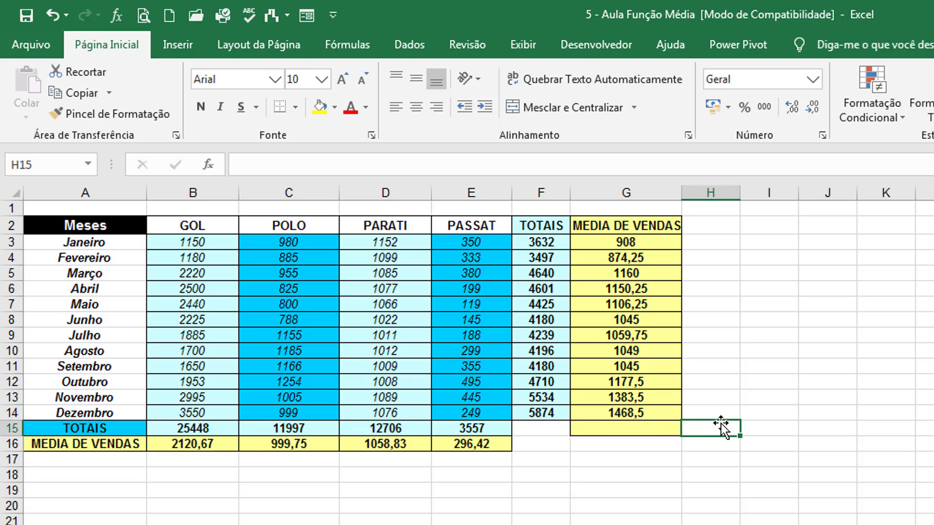
- Remove the borders and the yellow fill from the empty cell G15
left_click(647, 427)
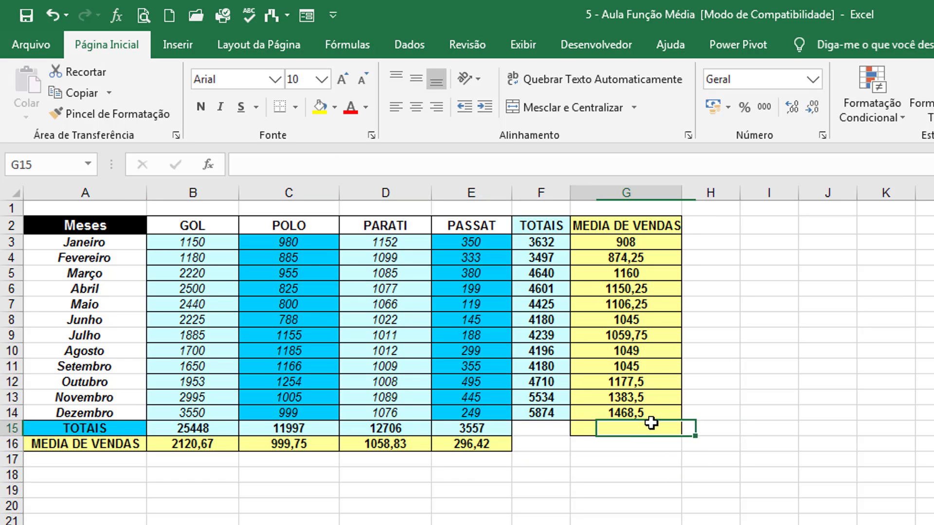
left_click(296, 107)
left_click(331, 238)
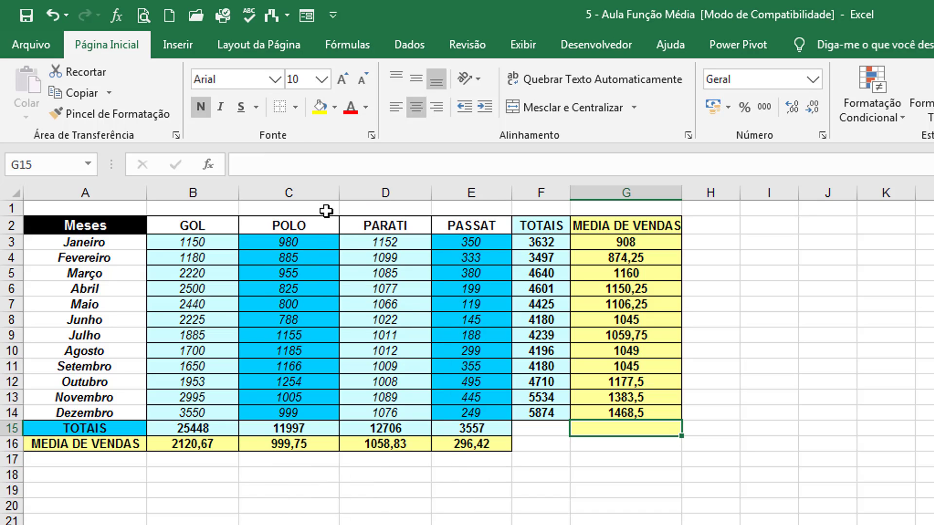
left_click(334, 107)
left_click(355, 262)
left_click(769, 440)
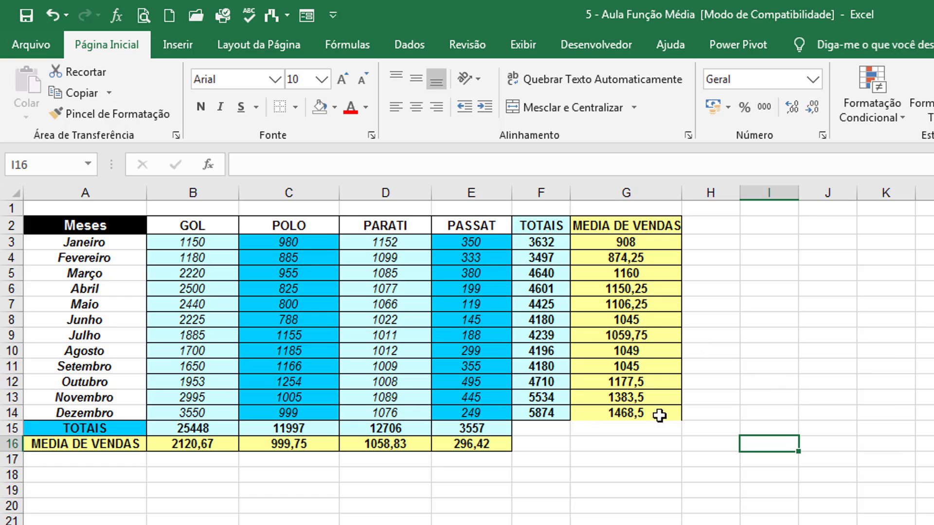
- Apply all borders to the MEDIA DE VENDAS column, G2:G14
left_click_drag(615, 233, 630, 414)
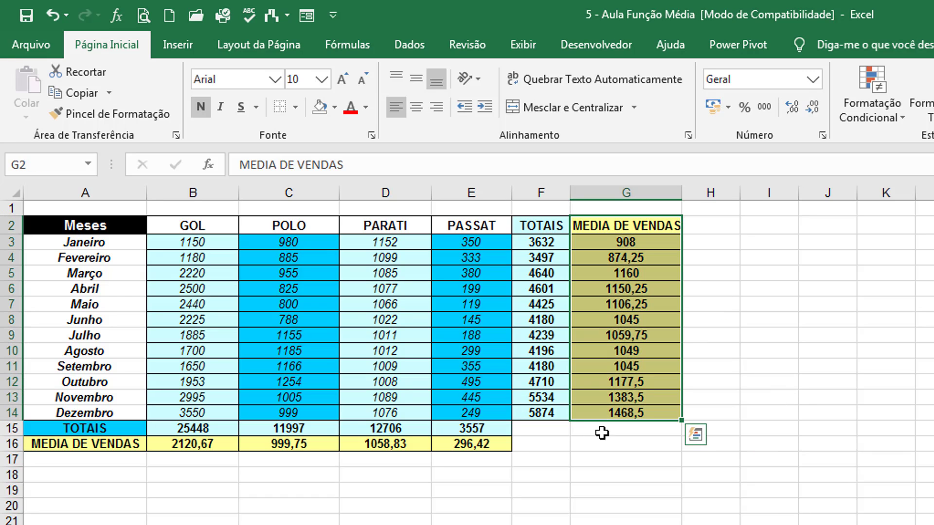
left_click(295, 107)
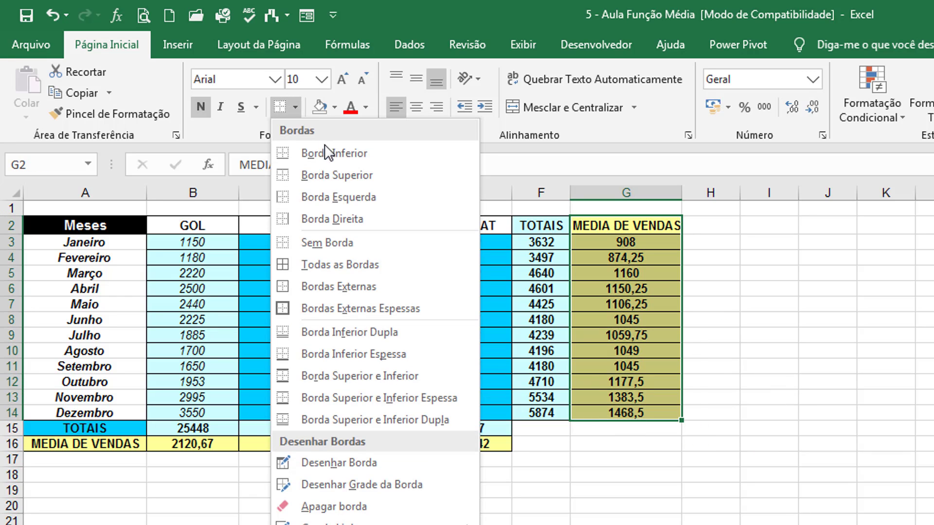
left_click(340, 264)
left_click(666, 457)
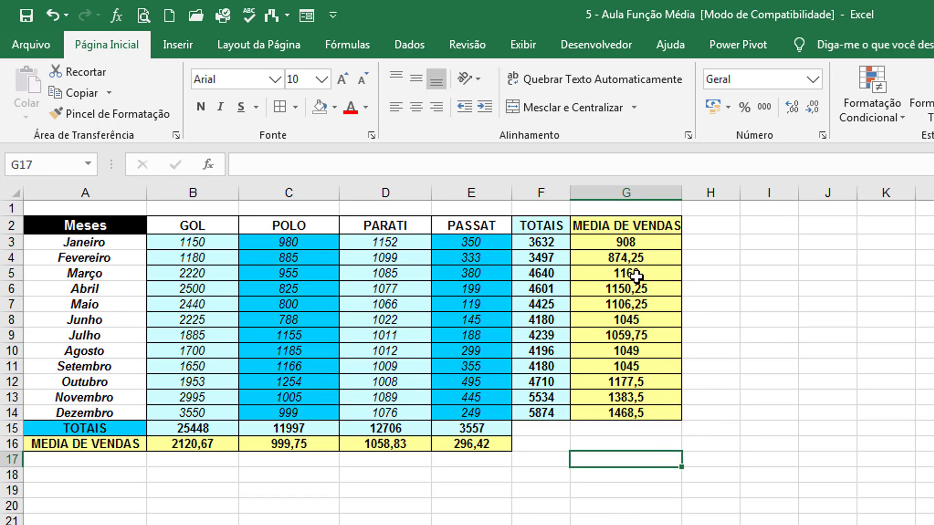
- Format the monthly averages in G3:G14 with no decimal places
left_click_drag(624, 242, 628, 413)
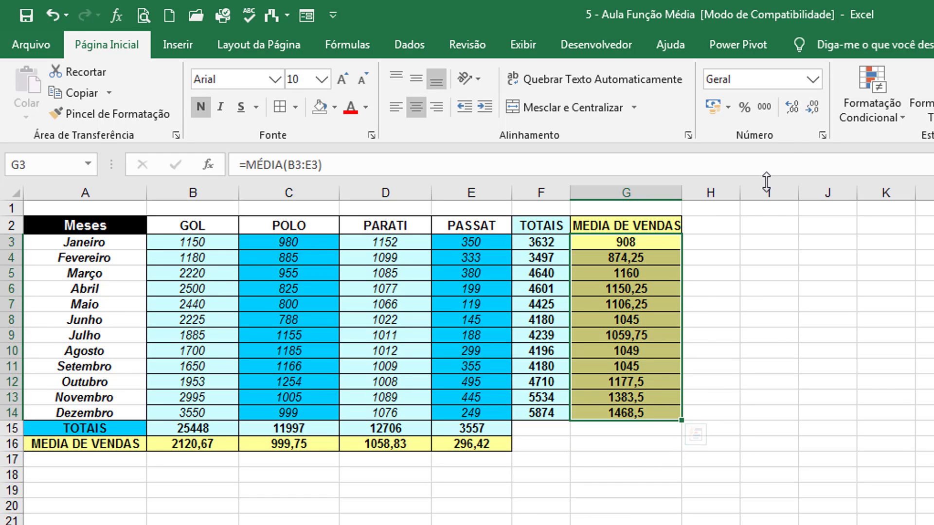
left_click(793, 111)
left_click(818, 115)
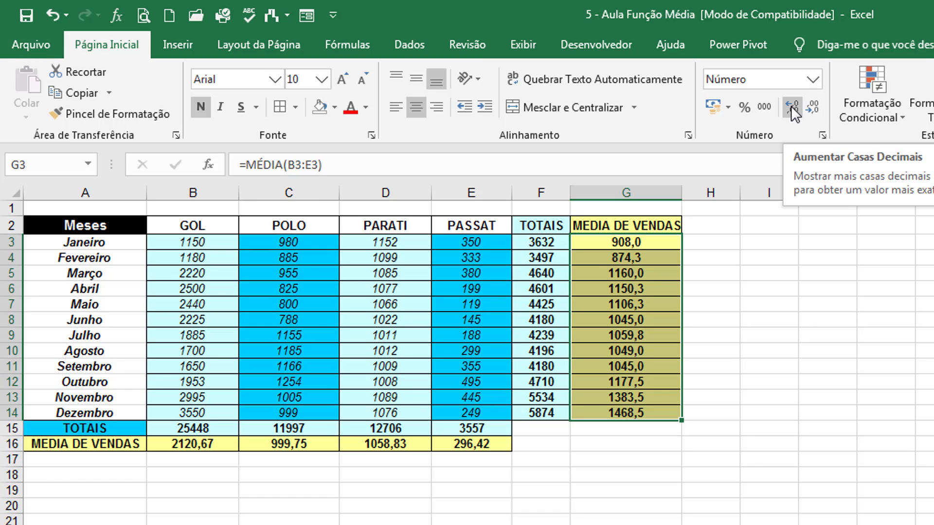
left_click(809, 109)
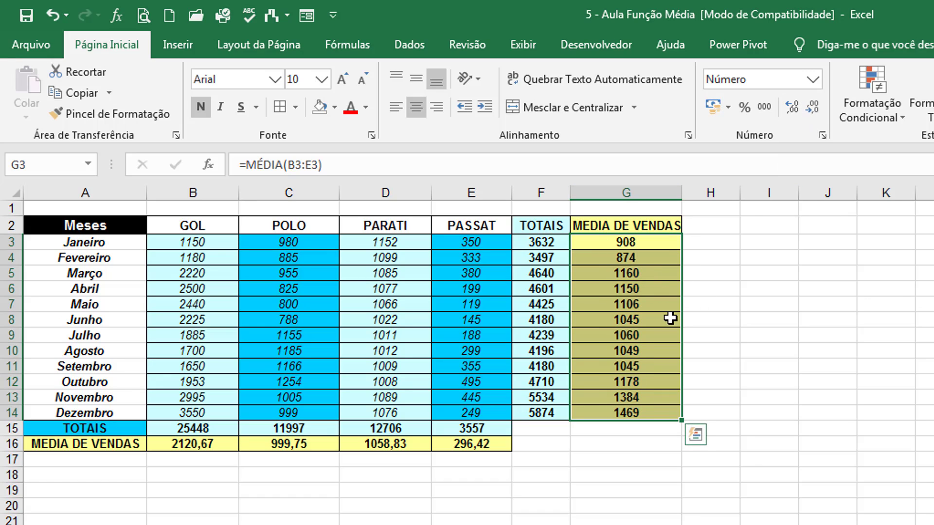
left_click(734, 311)
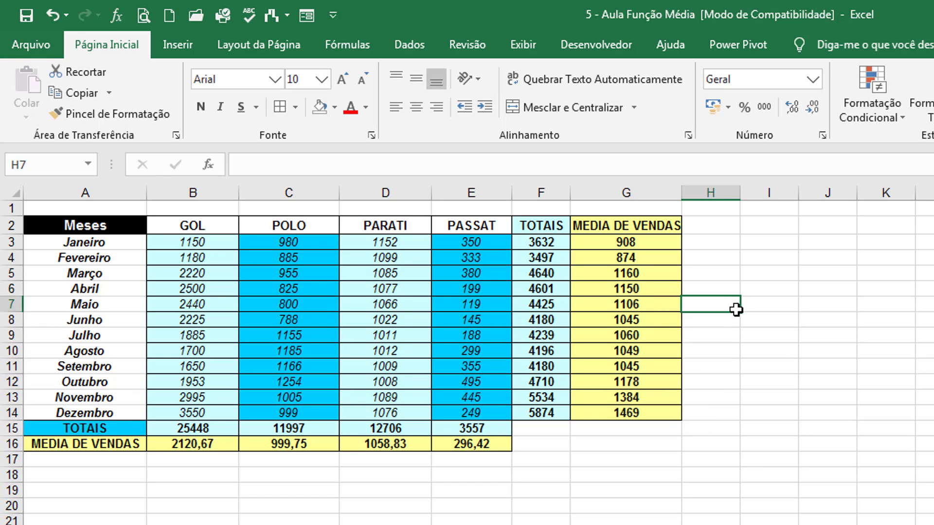
- On sheet Ex 03, calculate the Móveis sales average in B11 with =MÉDIA(B3:B9) and fill the formula across to E11
key("ctrl+Page_Down")
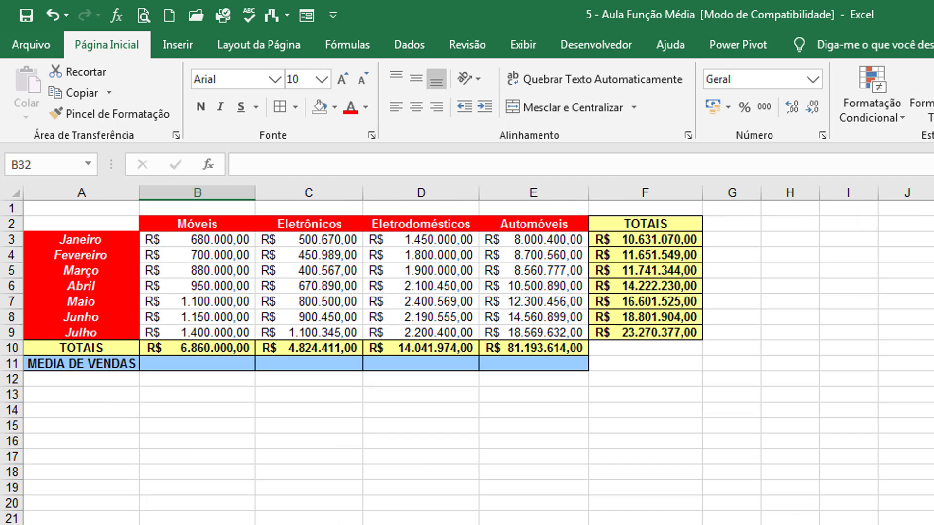
left_click(410, 498)
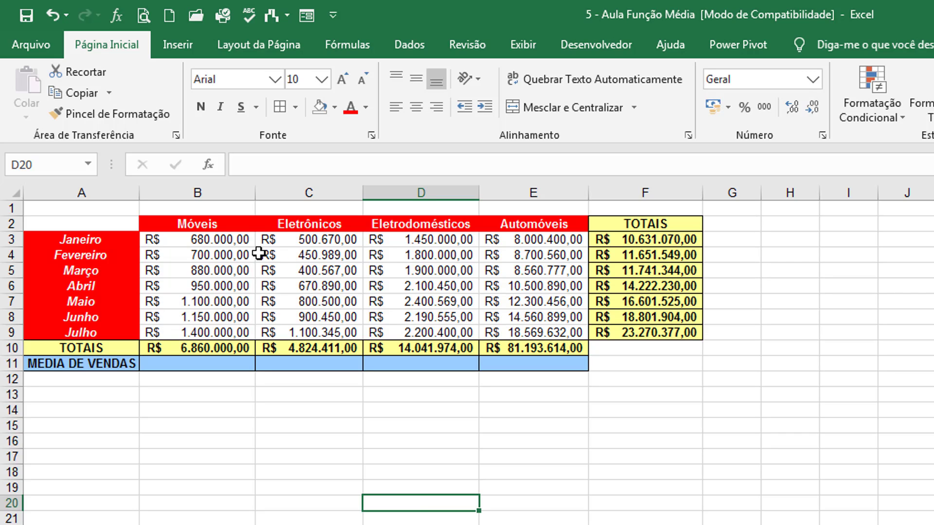
left_click_drag(184, 227, 535, 229)
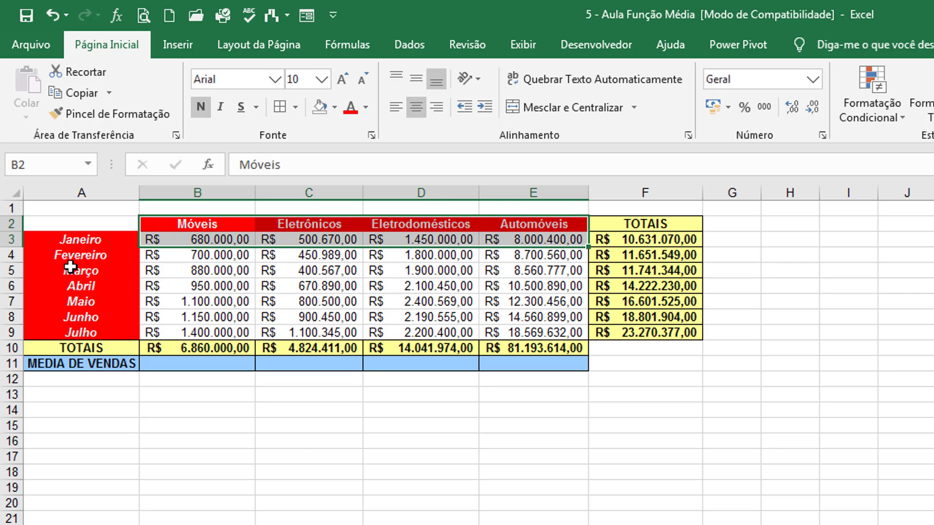
left_click_drag(73, 258, 73, 336)
left_click(202, 371)
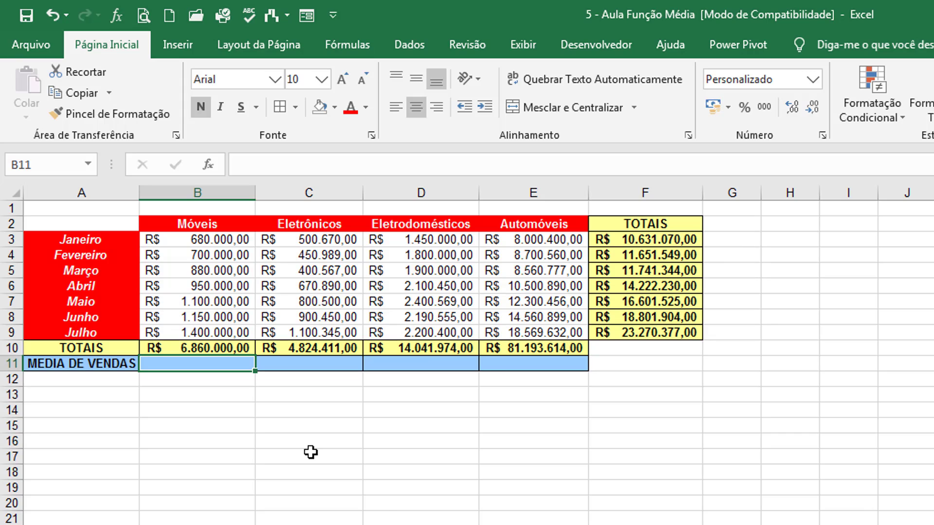
type("=média(")
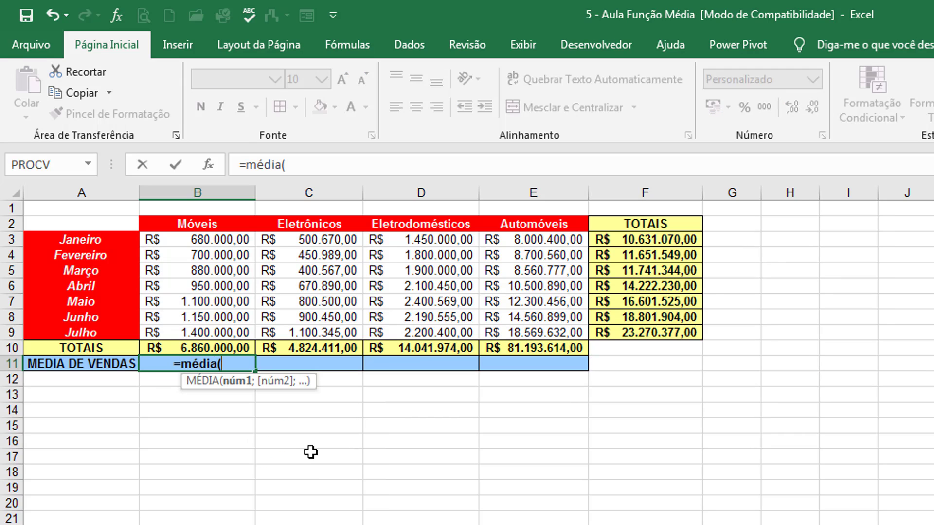
left_click(233, 243)
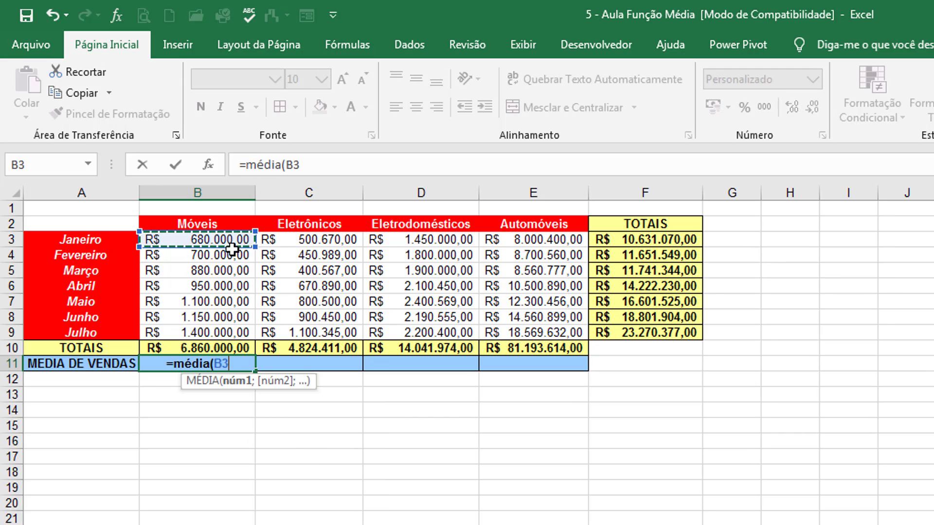
left_click_drag(233, 249, 234, 335)
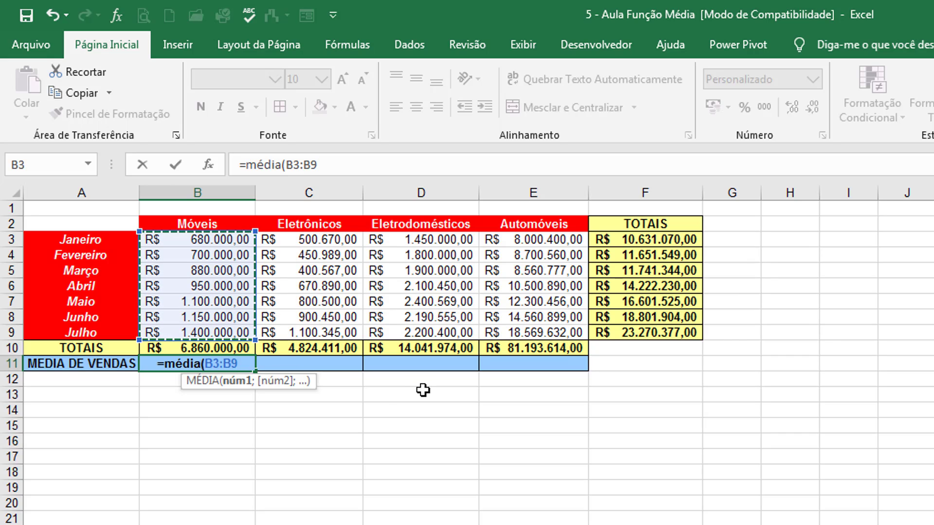
type(")")
key("Return")
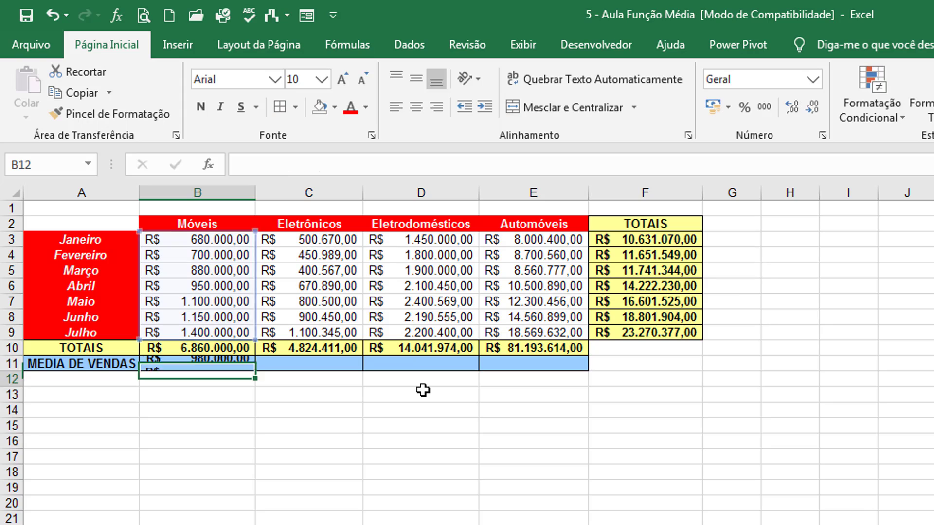
left_click(240, 364)
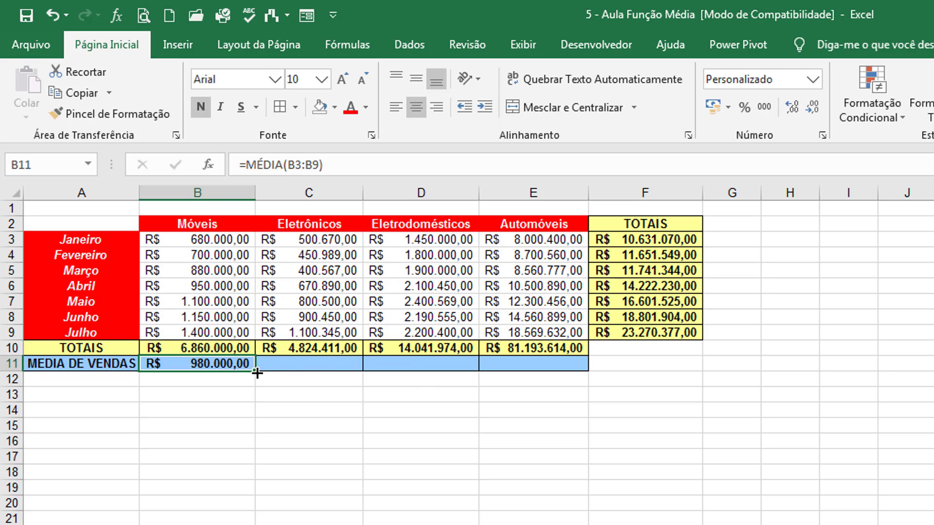
left_click_drag(256, 372, 598, 378)
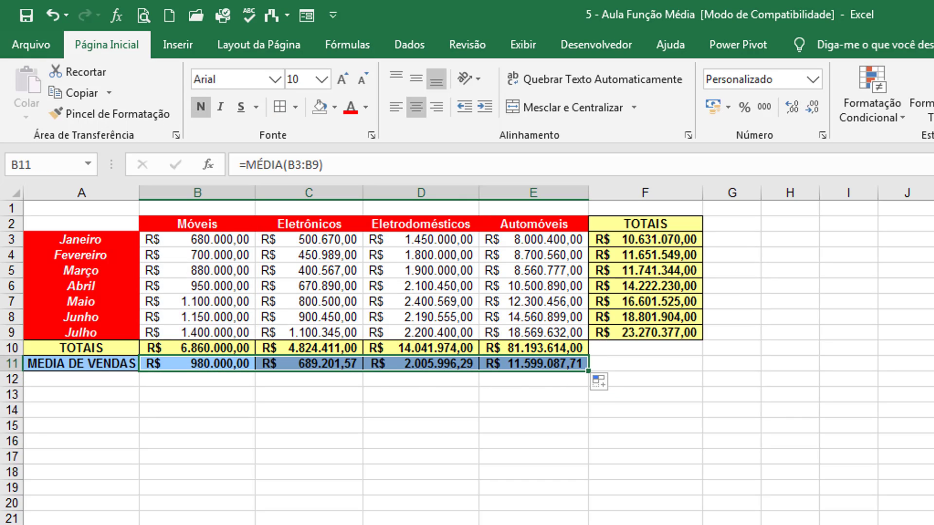
- Switch to sheet Ex 04 and inspect the EUROPA total formula in B9, leaving it unedited
key("ctrl+Page_Down")
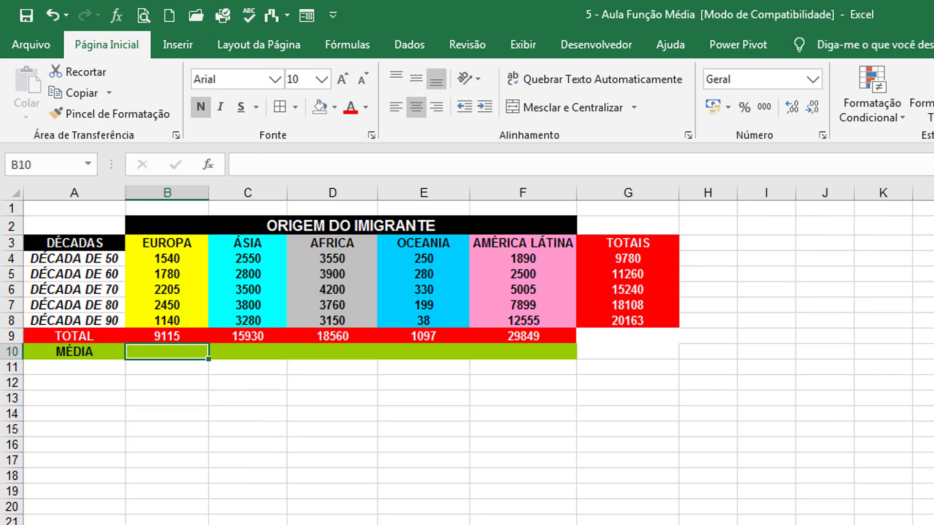
left_click(332, 524)
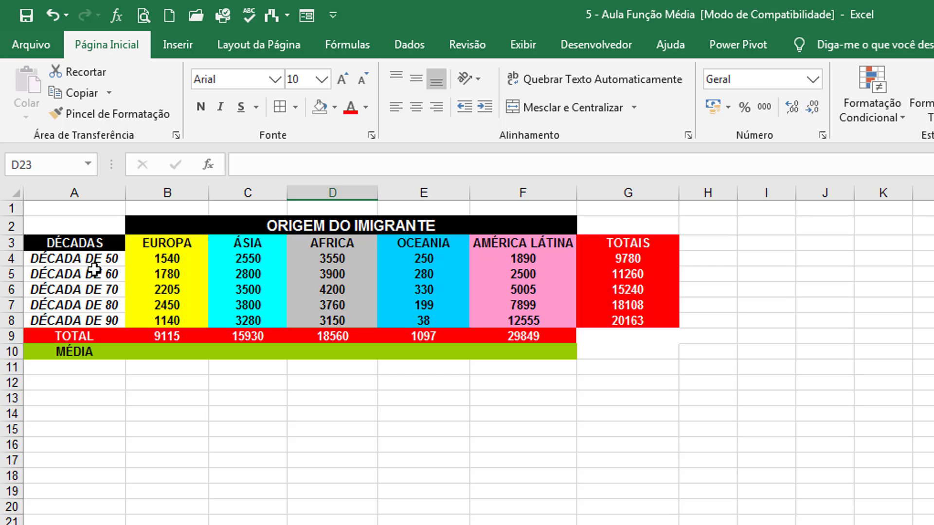
double_click(178, 336)
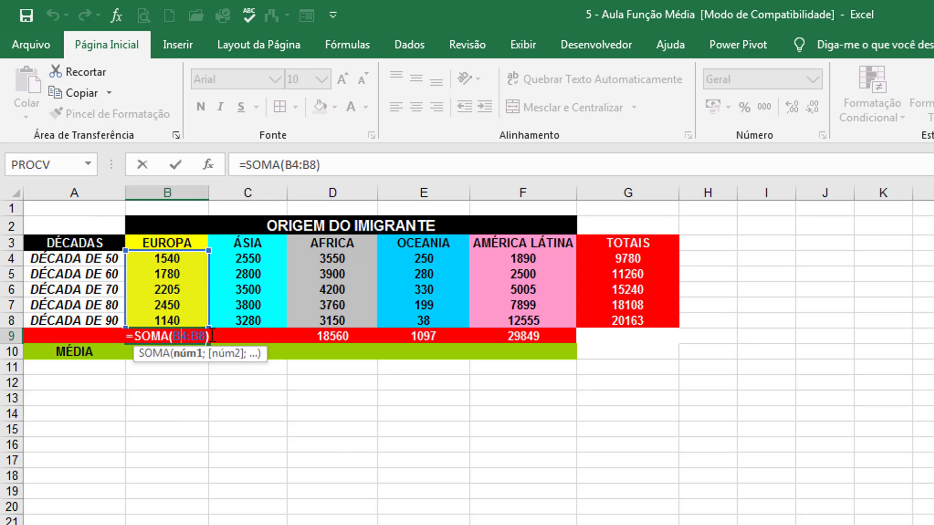
key("Escape")
- Calculate the EUROPA average in B10 with =MÉDIA(B4:B8) and fill the formula across the MÉDIA row to F10
left_click(192, 352)
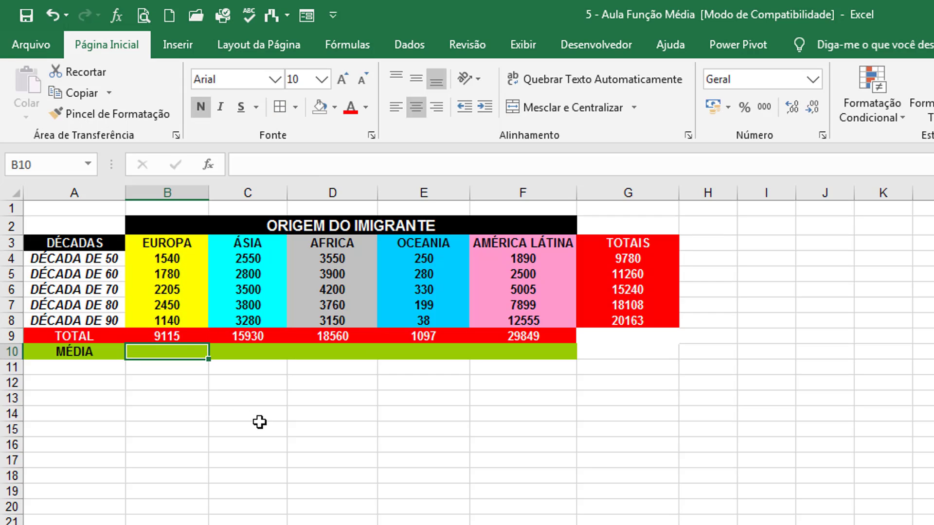
type("=médi")
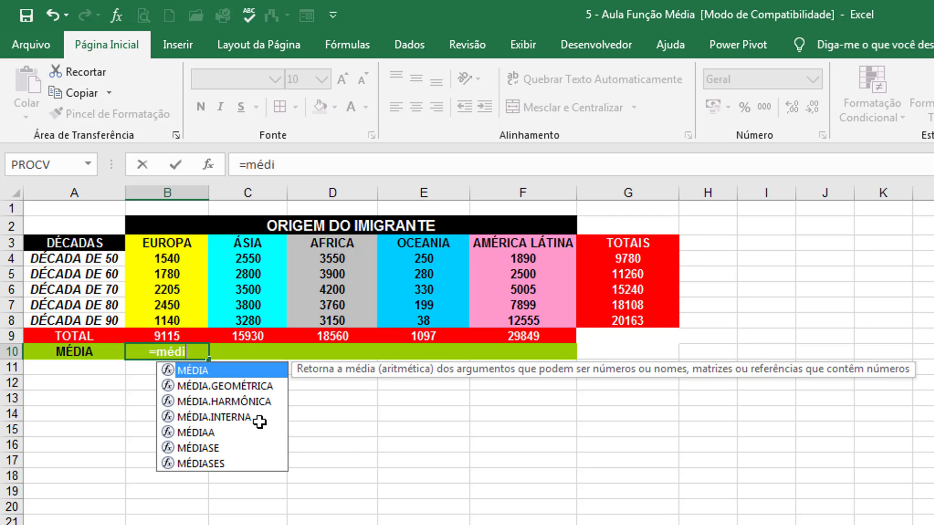
type("a(")
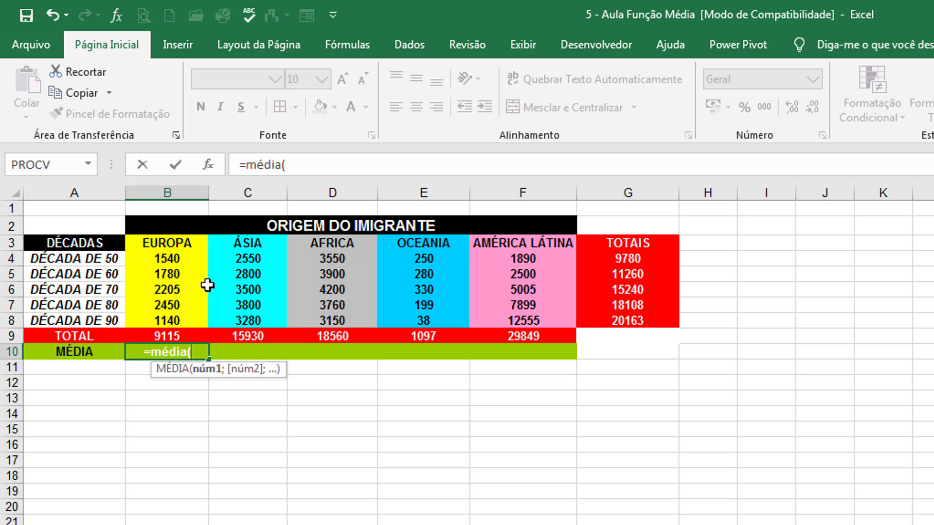
left_click_drag(174, 257, 189, 321)
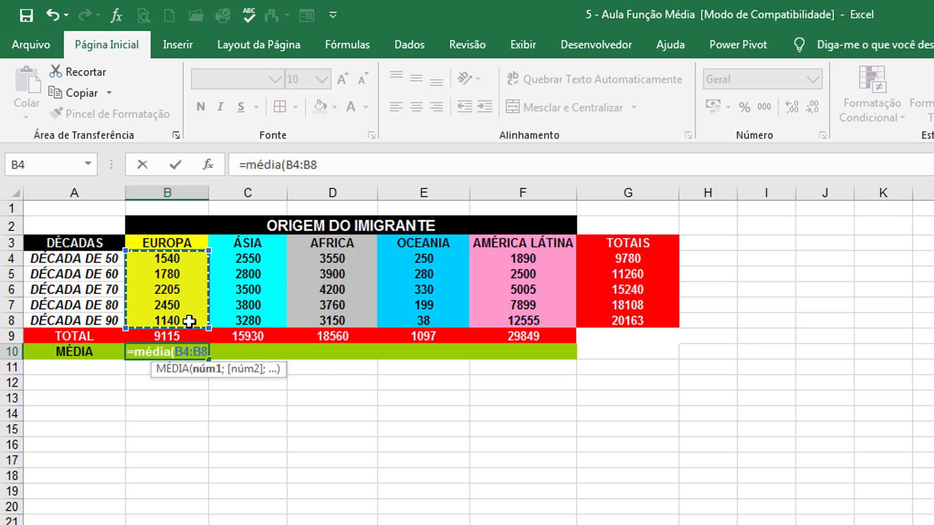
type(")")
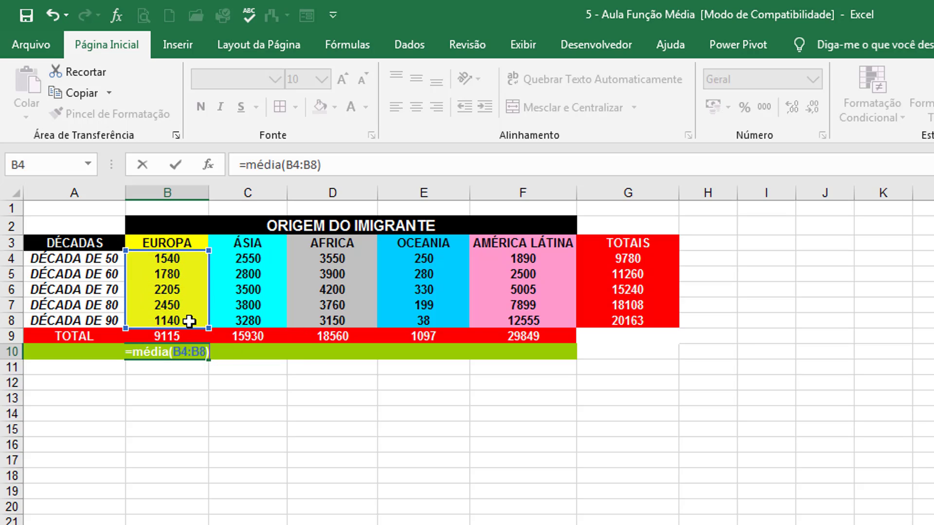
key("Return")
left_click(192, 351)
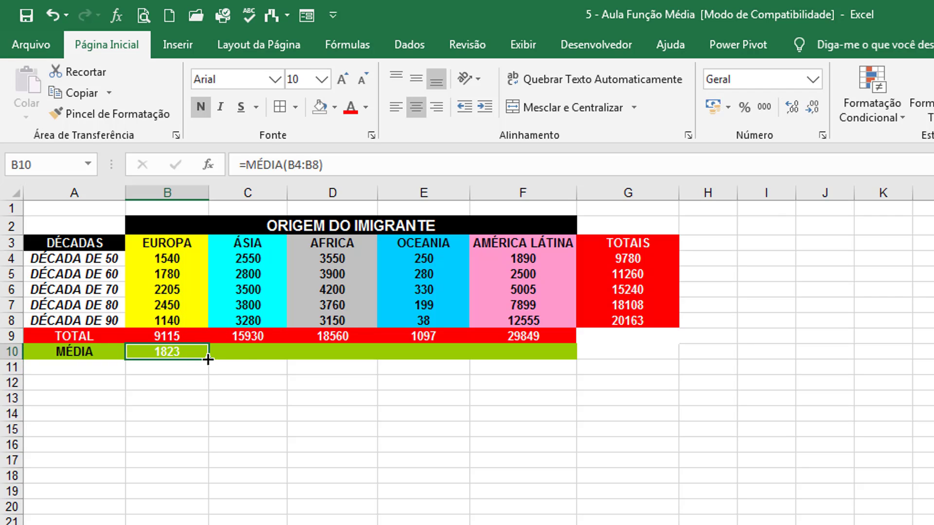
left_click_drag(209, 359, 535, 357)
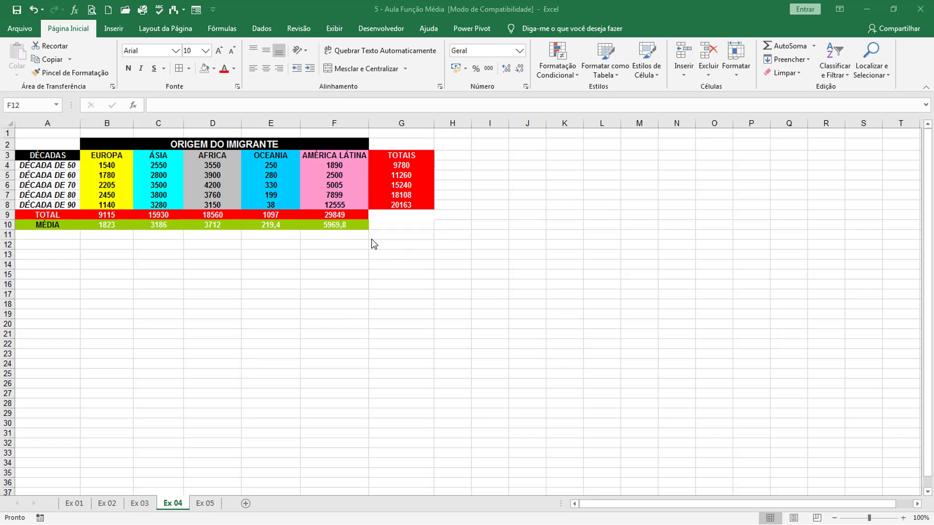
left_click(324, 274)
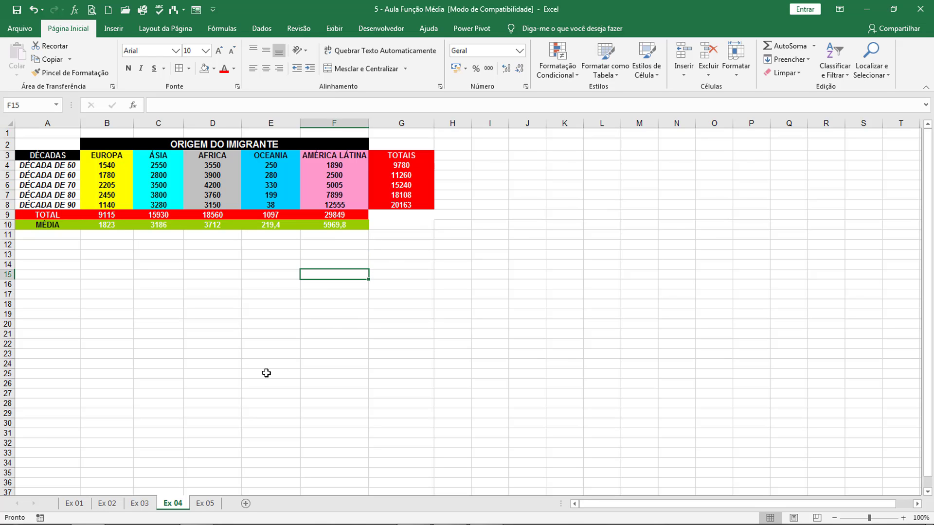
- Switch to sheet Ex 05 and examine the product list, the four quarterly columns and the Média row below the data
left_click(205, 504)
scroll(221, 404, "up", 15)
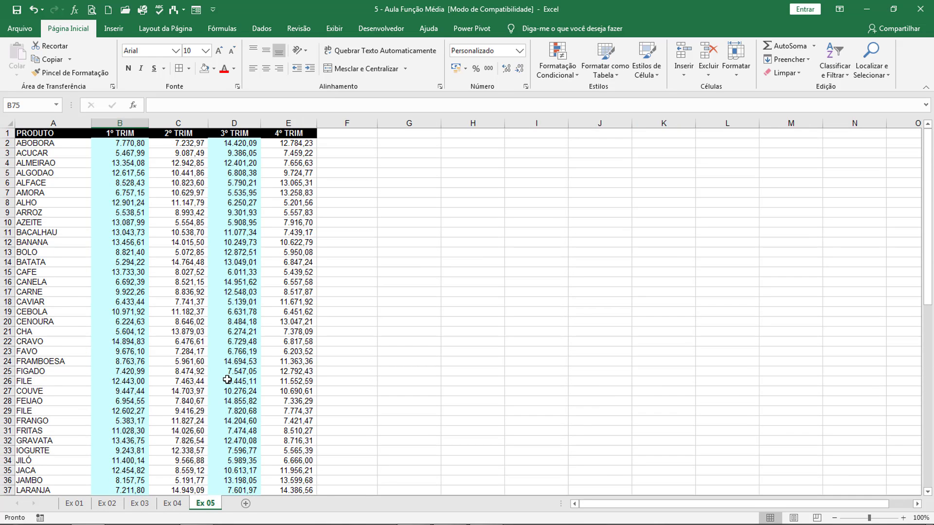
left_click(70, 122)
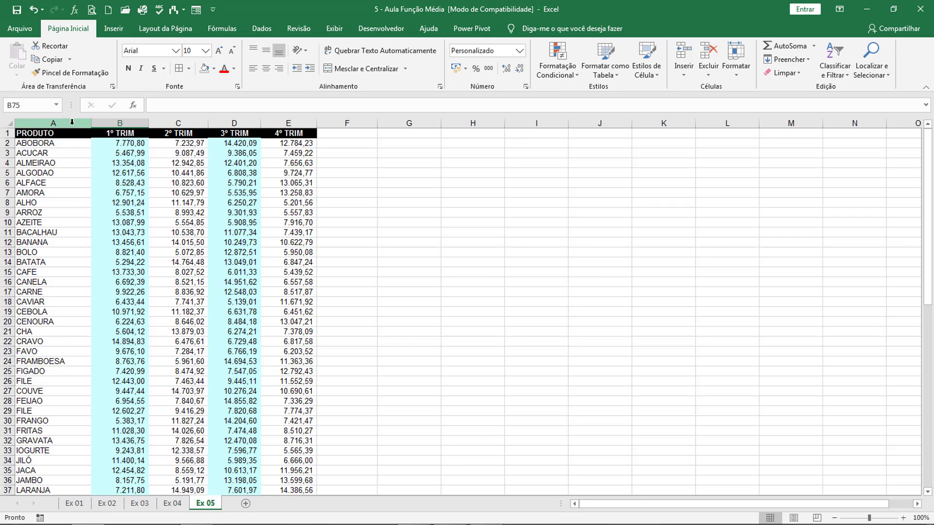
left_click(120, 122)
left_click(6, 142)
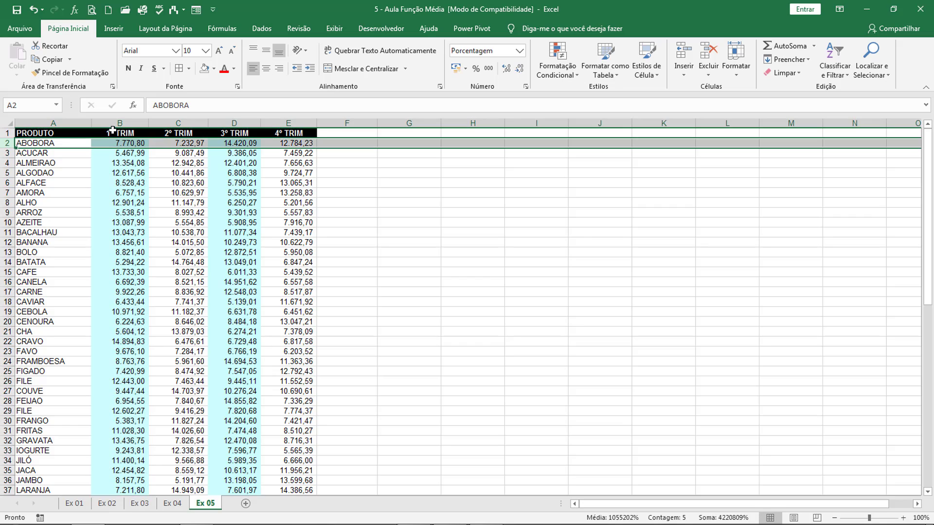
left_click(123, 122)
left_click(178, 124)
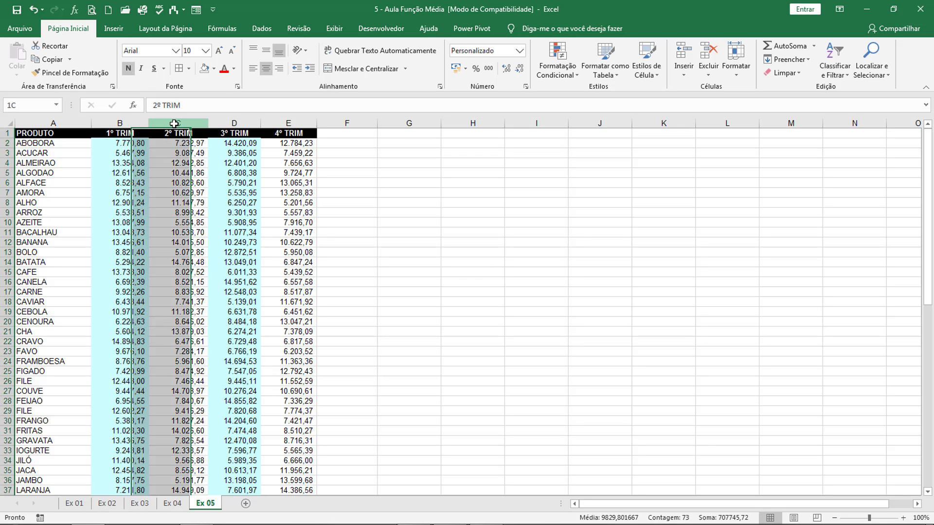
left_click(234, 123)
left_click(289, 126)
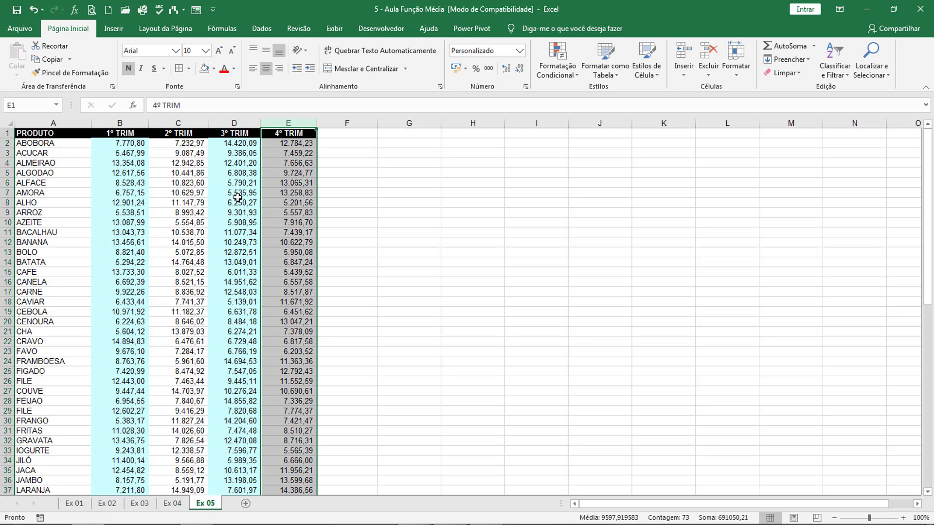
scroll(229, 341, "down", 17)
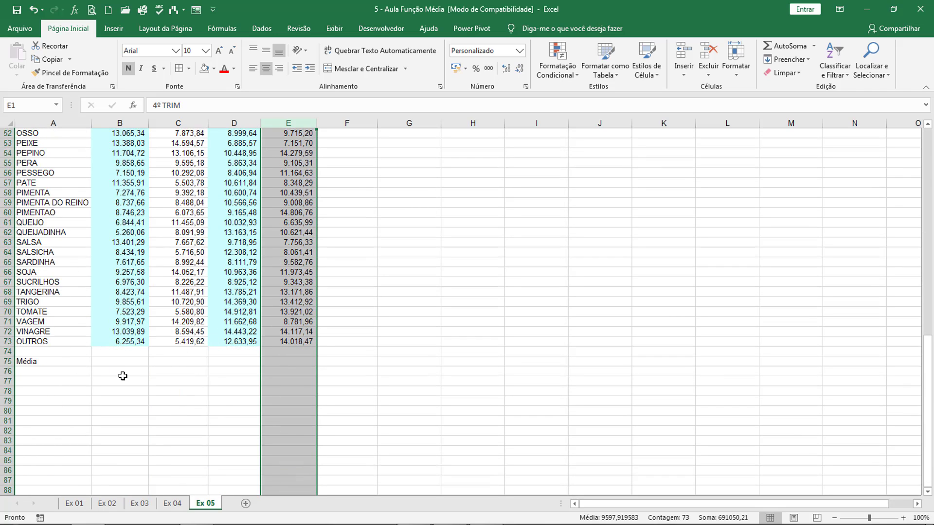
scroll(107, 341, "up", 17)
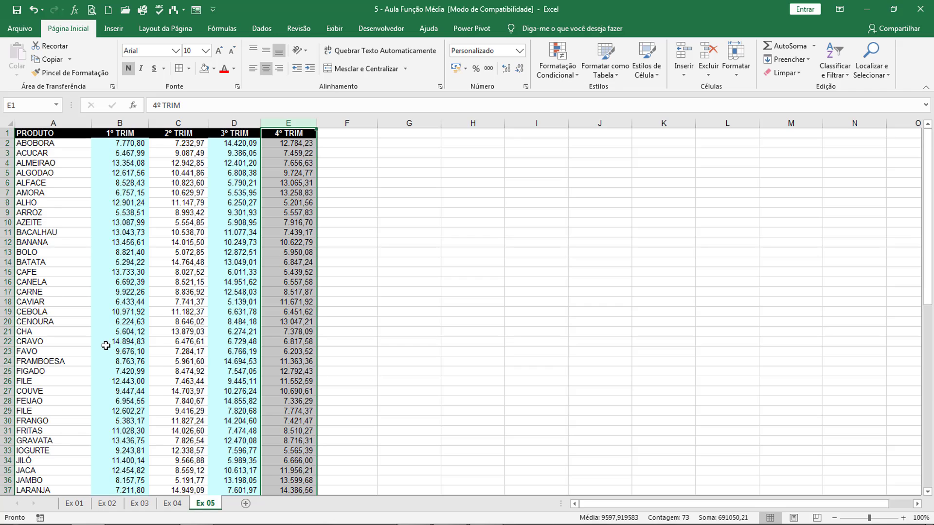
scroll(117, 401, "down", 20)
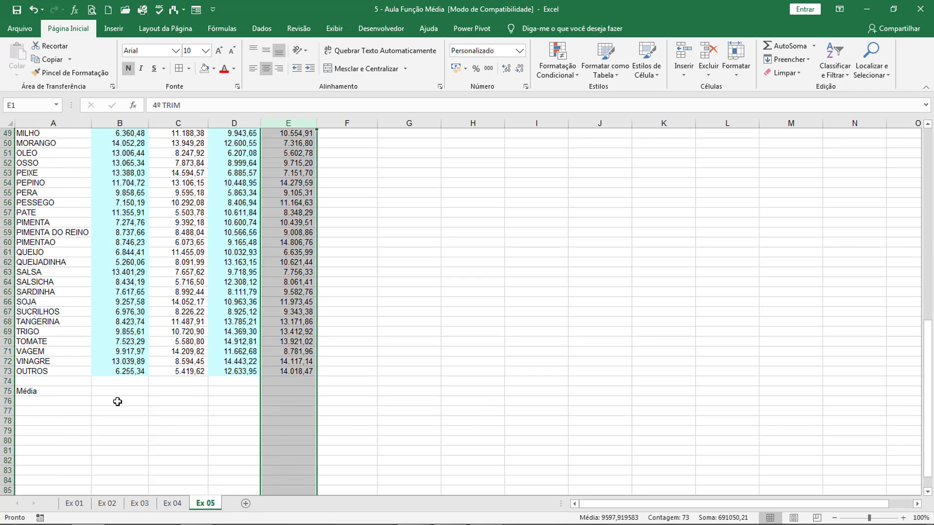
scroll(117, 401, "up", 6)
- Calculate the 1º TRIM average in B75 of the Média row with =MÉDIA(B2:B73)
left_click(122, 391)
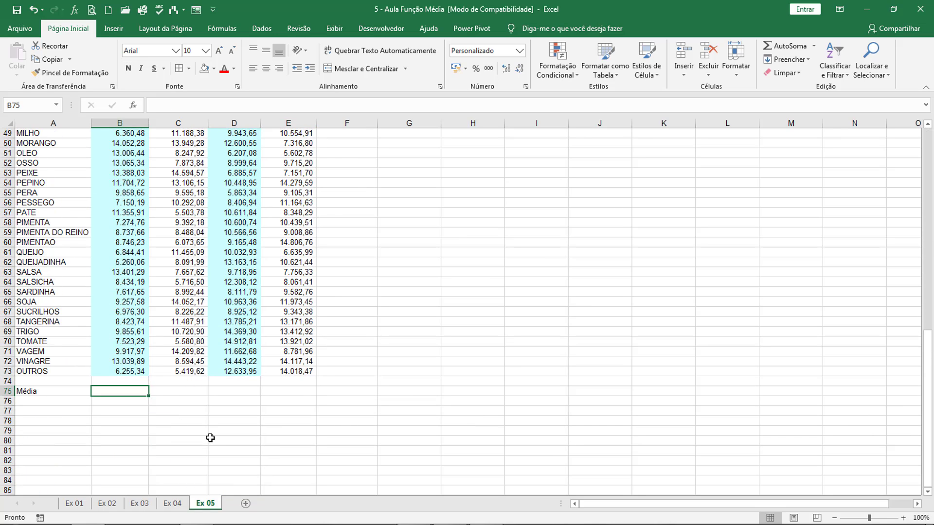
type("=médi")
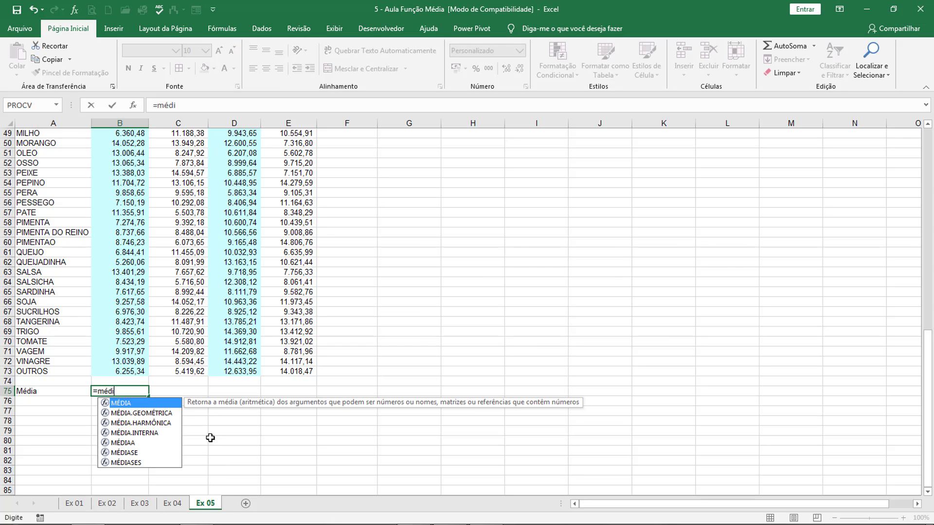
type("a(")
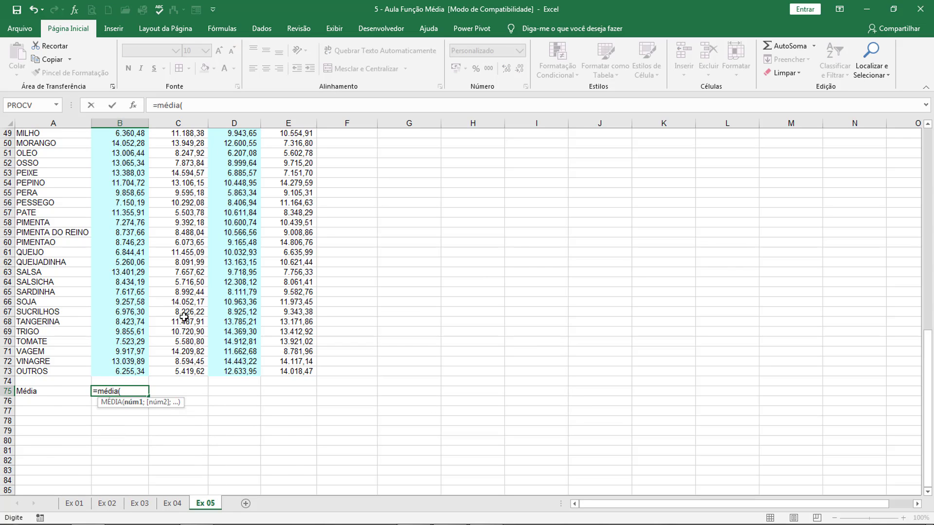
scroll(184, 322, "up", 16)
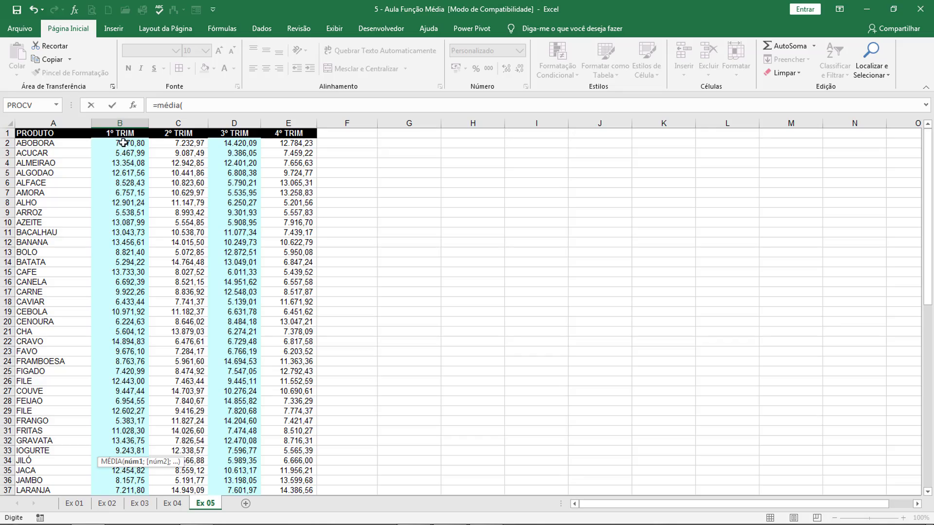
left_click_drag(124, 143, 139, 473)
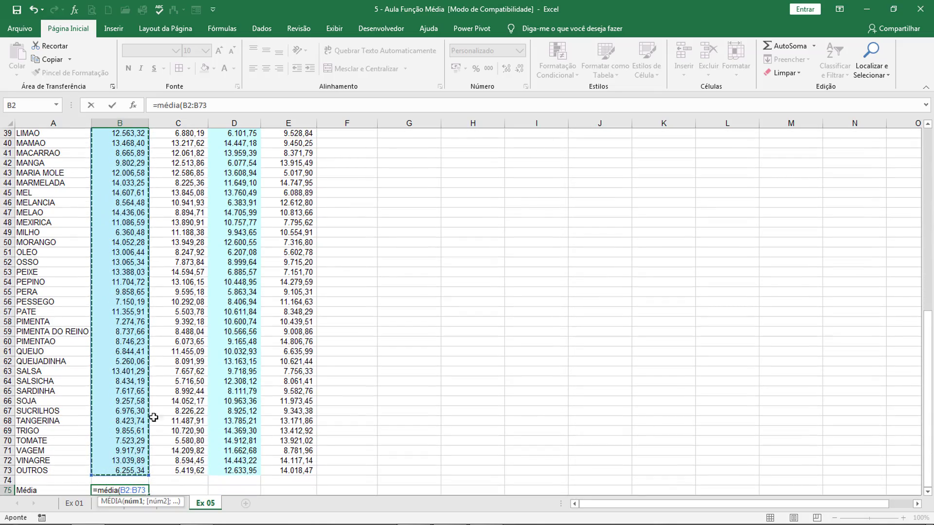
left_click(218, 106)
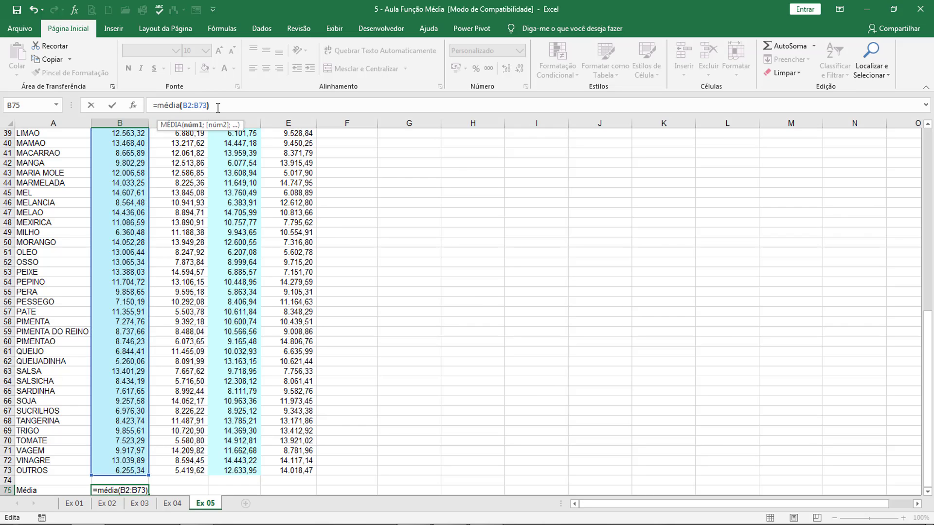
key("Return")
- Fill the average formula from B75 across the Média row to E75
scroll(186, 326, "down", 4)
left_click(123, 355)
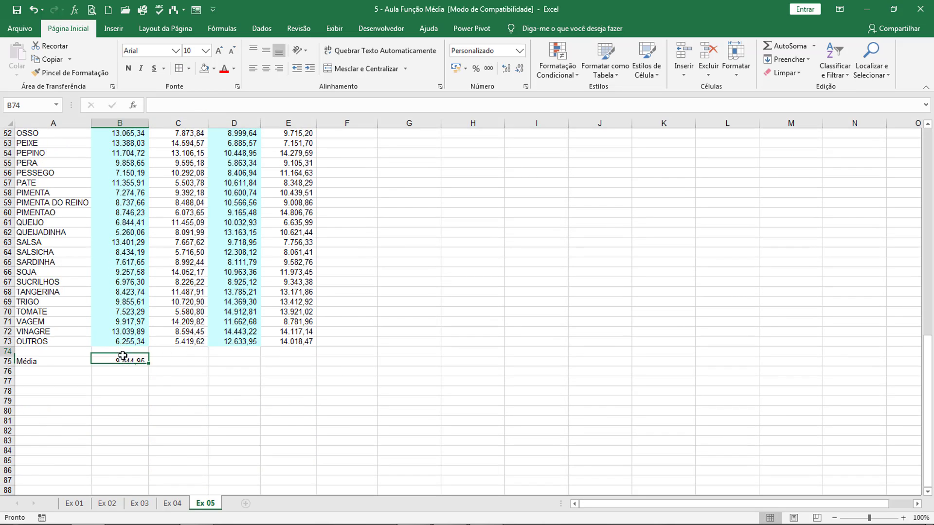
left_click(124, 360)
left_click_drag(149, 365, 302, 374)
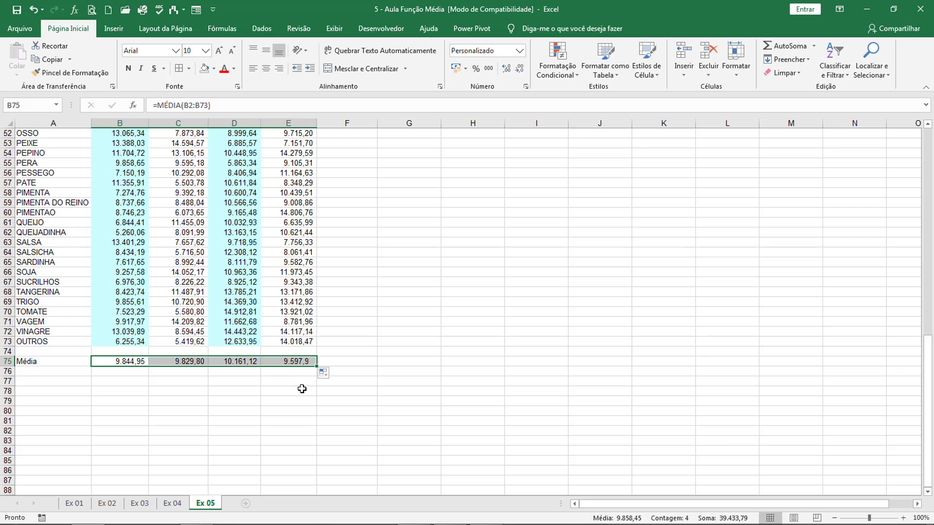
- Format the averages in B75:E75 with no decimal places and apply horizontal and vertical centring to them
left_click(520, 71)
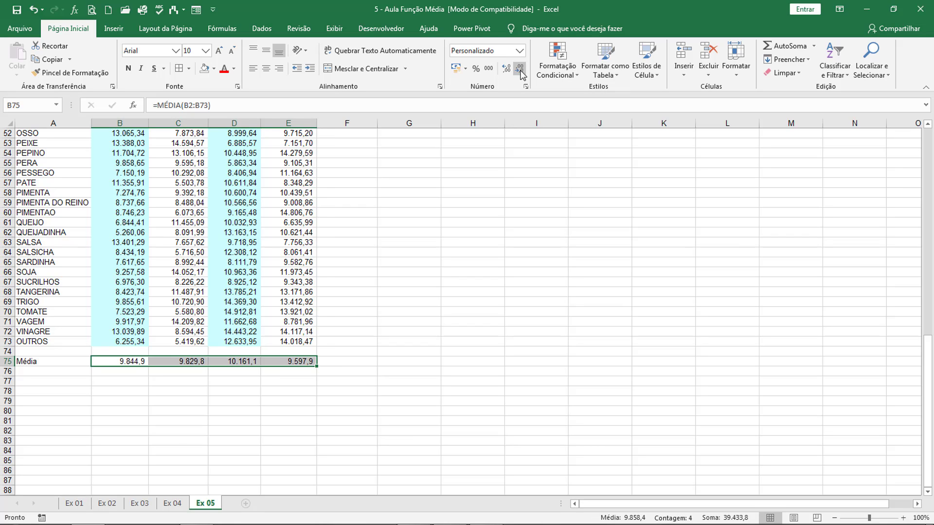
left_click(520, 71)
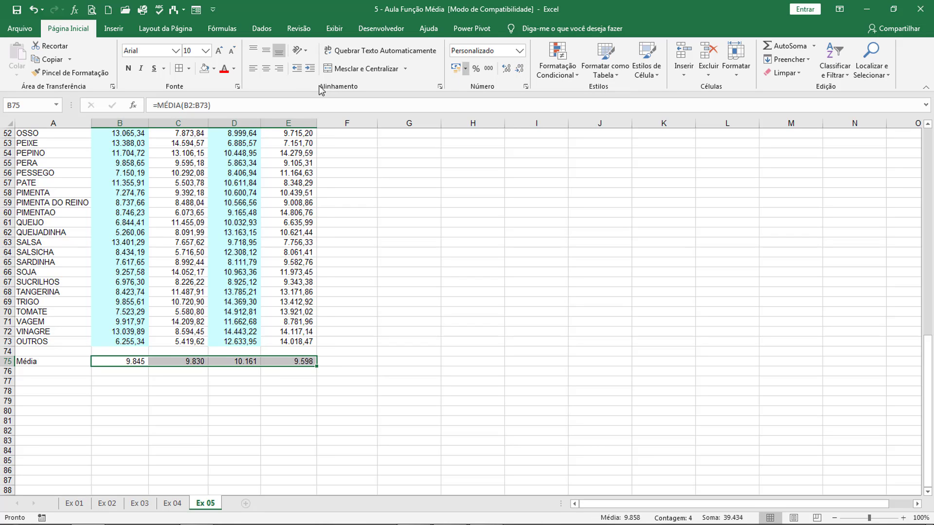
left_click(267, 68)
left_click(265, 50)
left_click(379, 199)
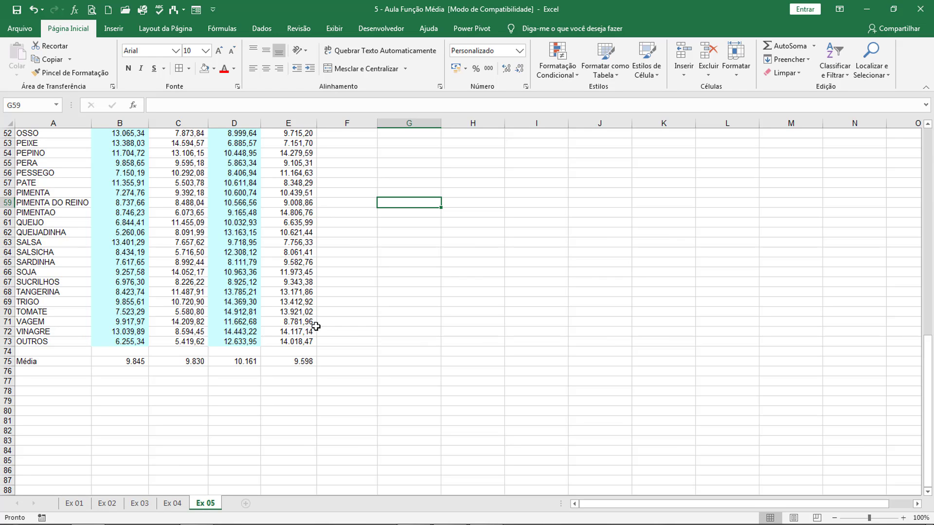
scroll(281, 286, "up", 17)
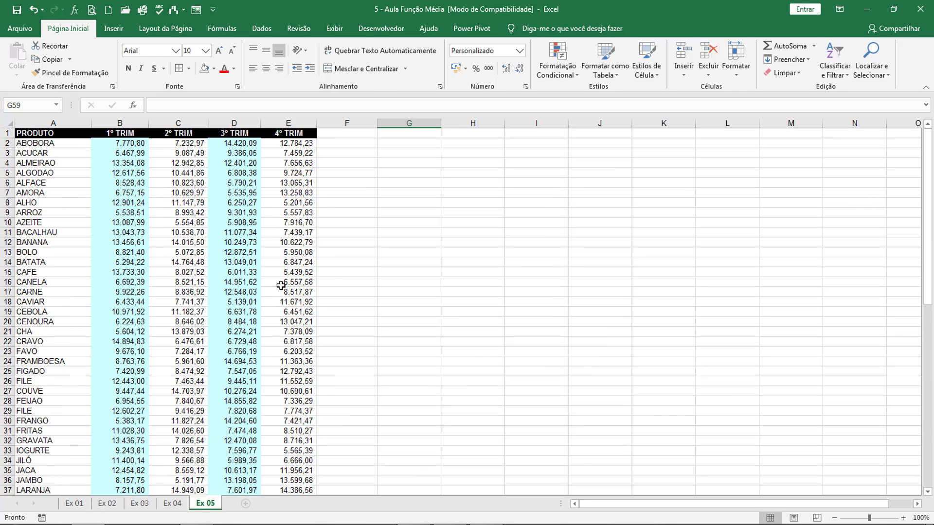
left_click(335, 283)
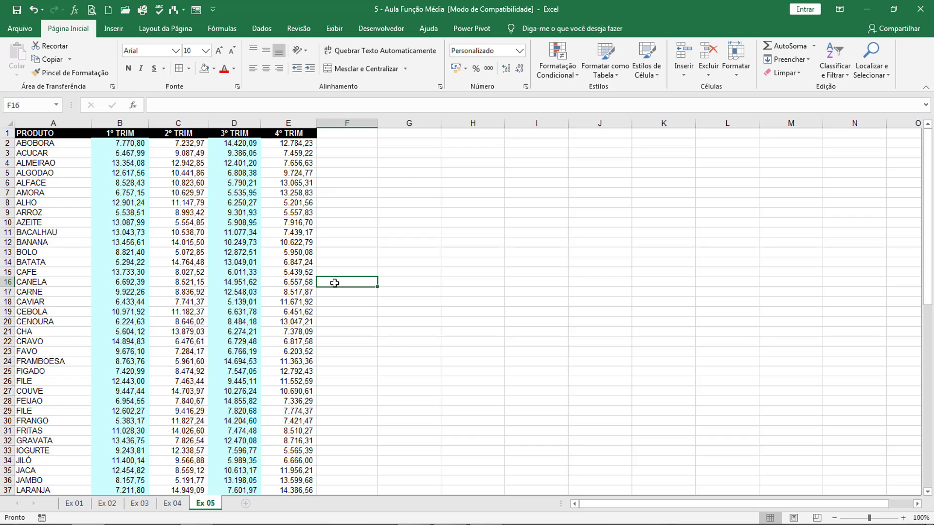